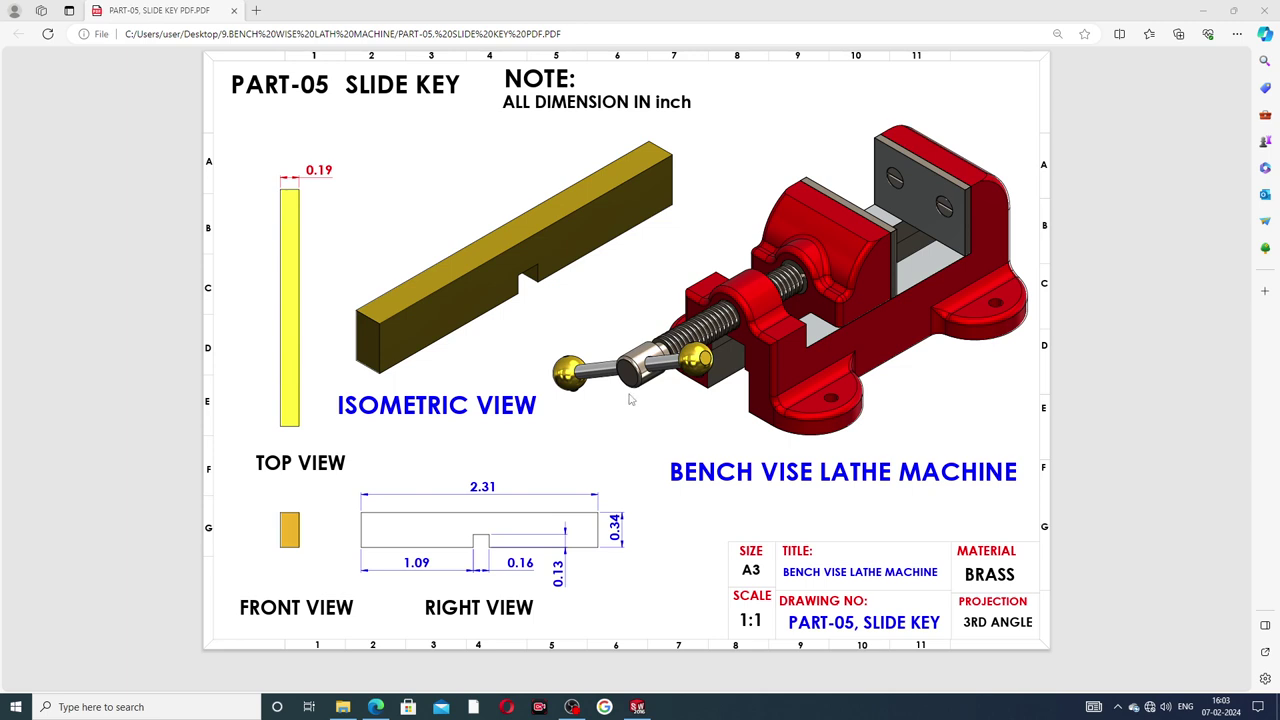
# Bring up the finished SLIDE KEY part in SOLIDWORKS and orbit it to view other angles.
pyautogui.click(637, 707)
pyautogui.moveTo(854, 411); pyautogui.dragTo(537, 454, button='middle')
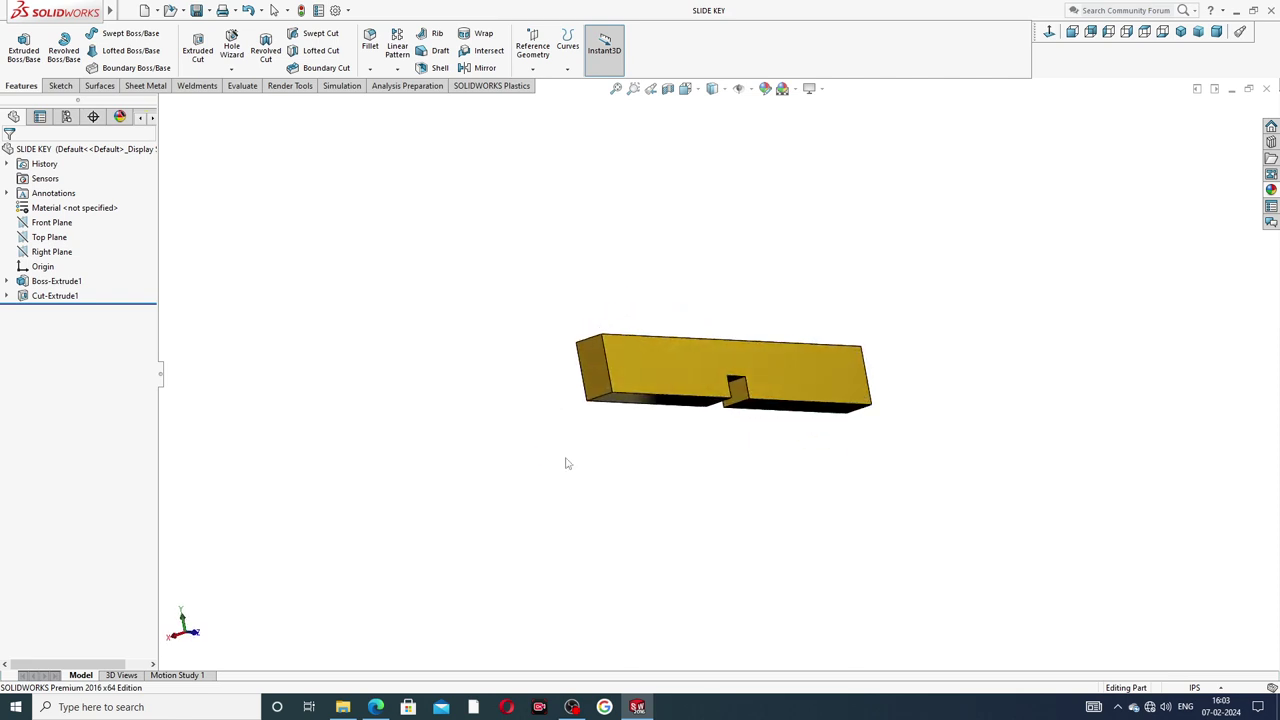
pyautogui.scroll(-3, 740, 378)
pyautogui.moveTo(776, 360); pyautogui.dragTo(745, 368, button='middle')
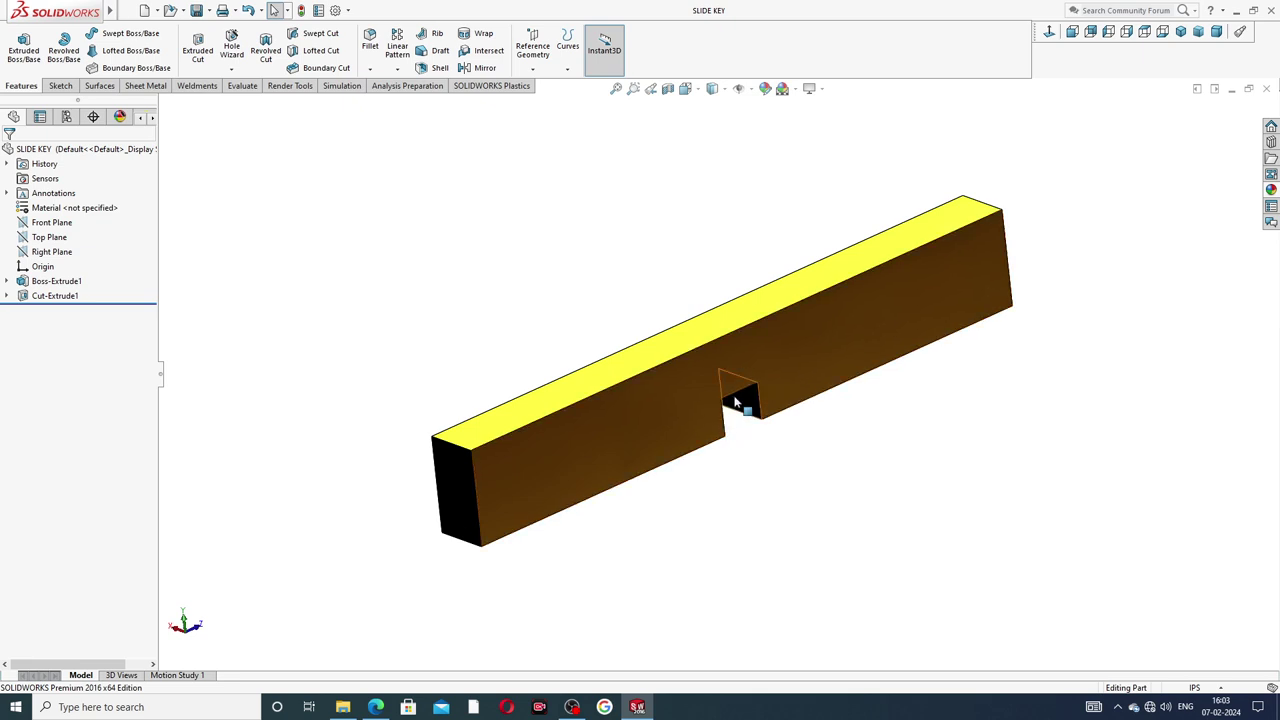
pyautogui.moveTo(750, 426); pyautogui.dragTo(706, 323, button='middle')
pyautogui.moveTo(840, 318); pyautogui.dragTo(889, 397, button='middle')
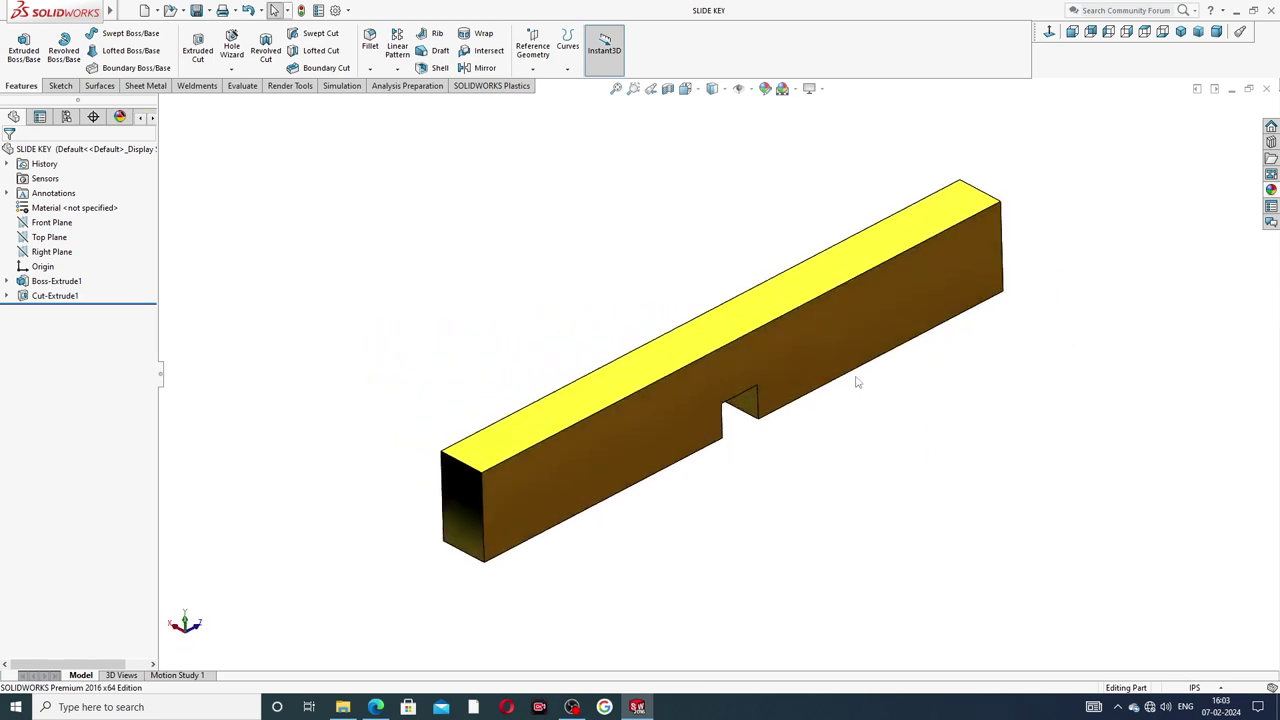
pyautogui.scroll(2, 875, 385)
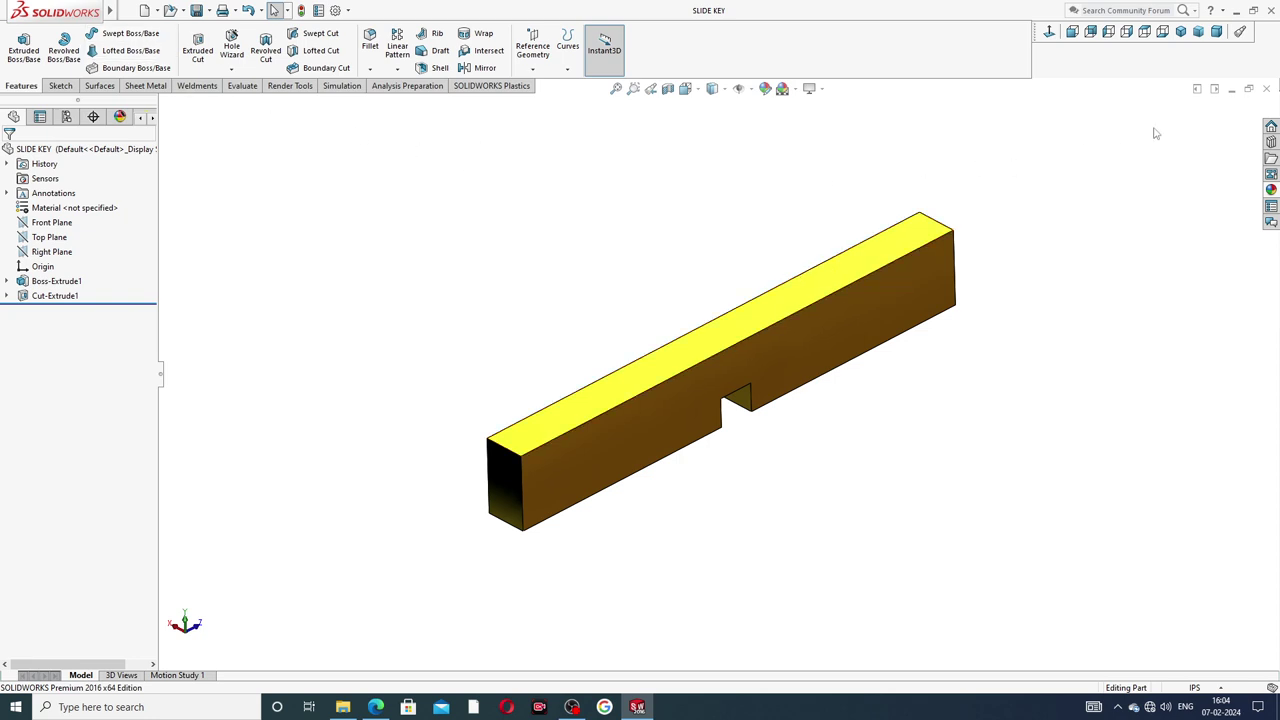
pyautogui.click(1266, 89)
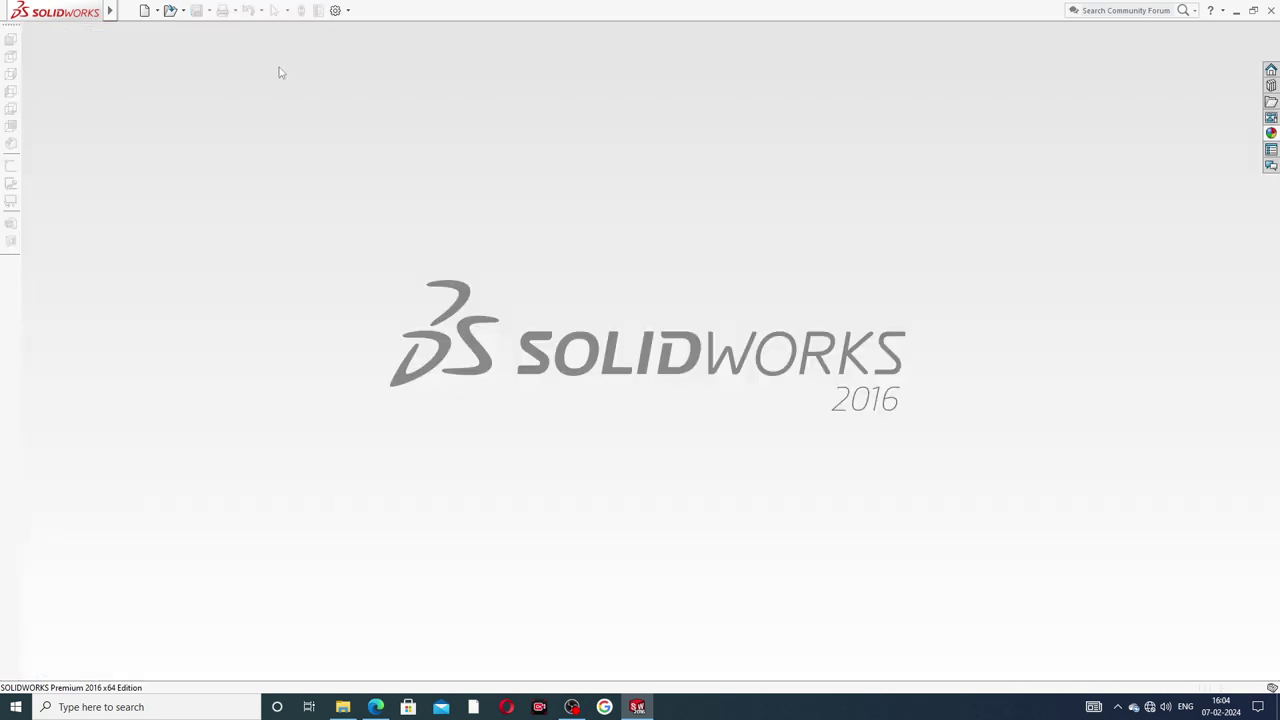
# Create a new part using IPS inch units with a Plain White background scene.
pyautogui.click(144, 10)
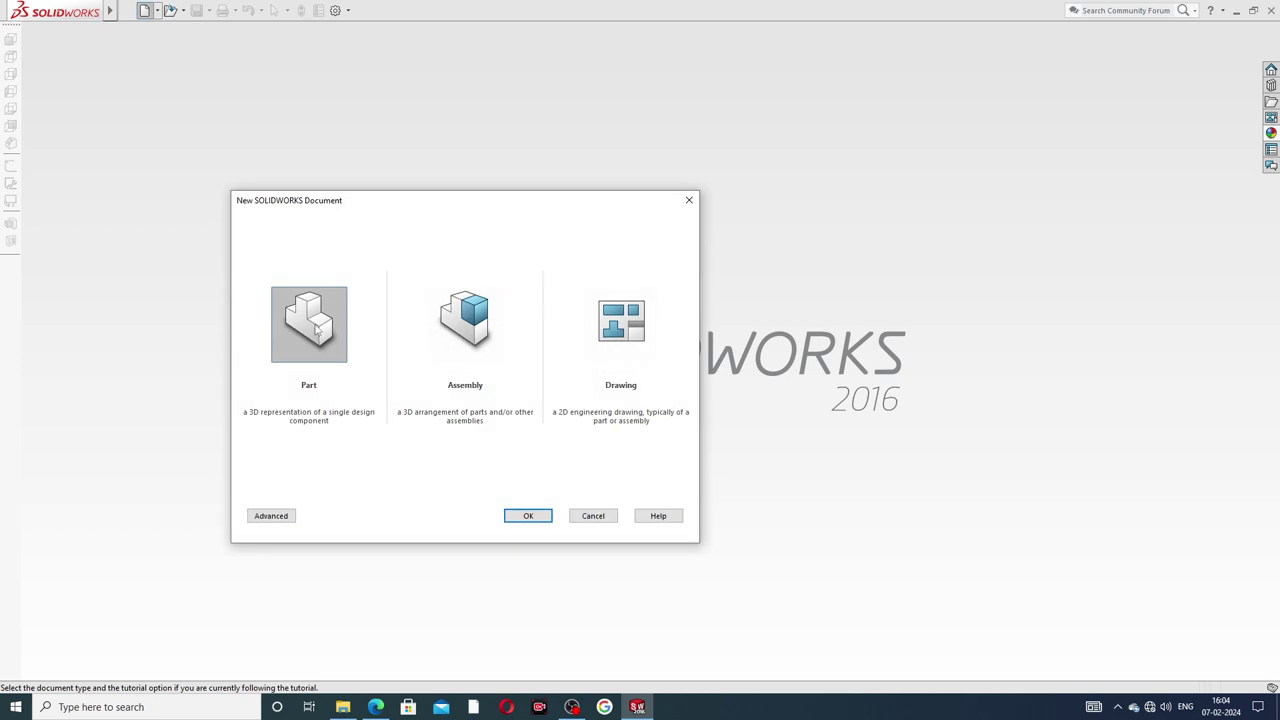
pyautogui.click(518, 517)
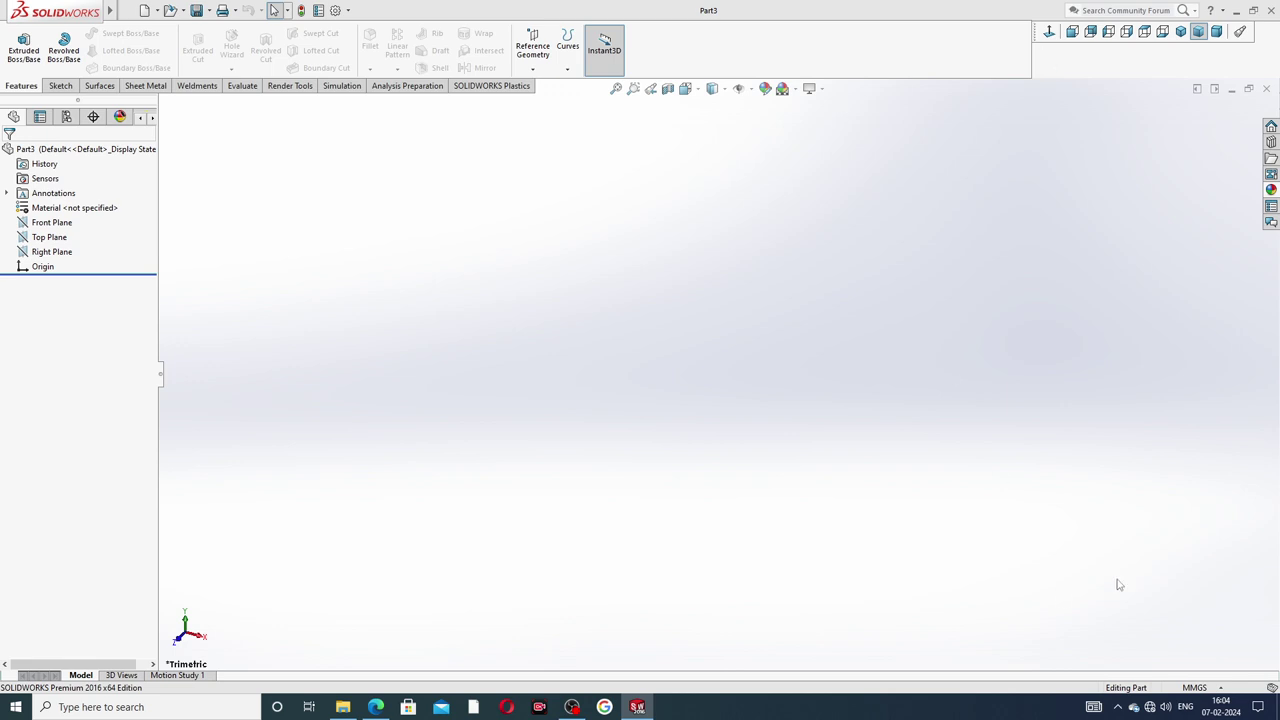
pyautogui.click(1195, 690)
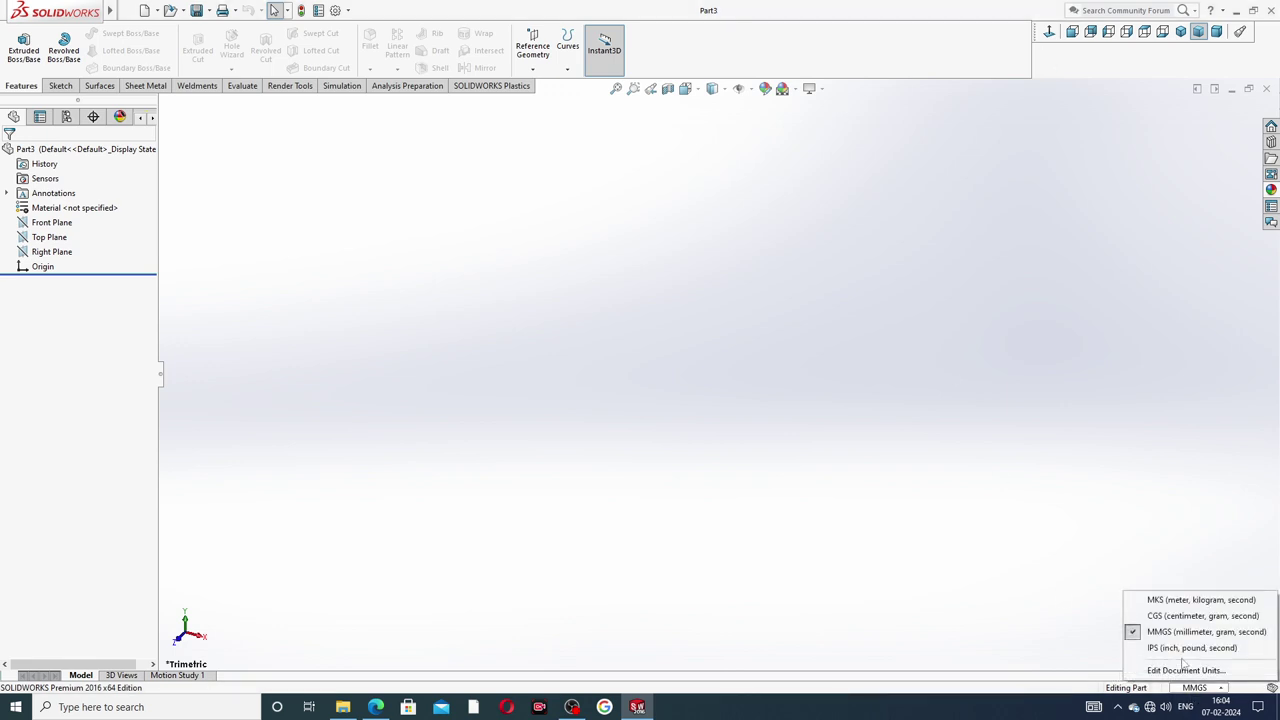
pyautogui.click(1178, 651)
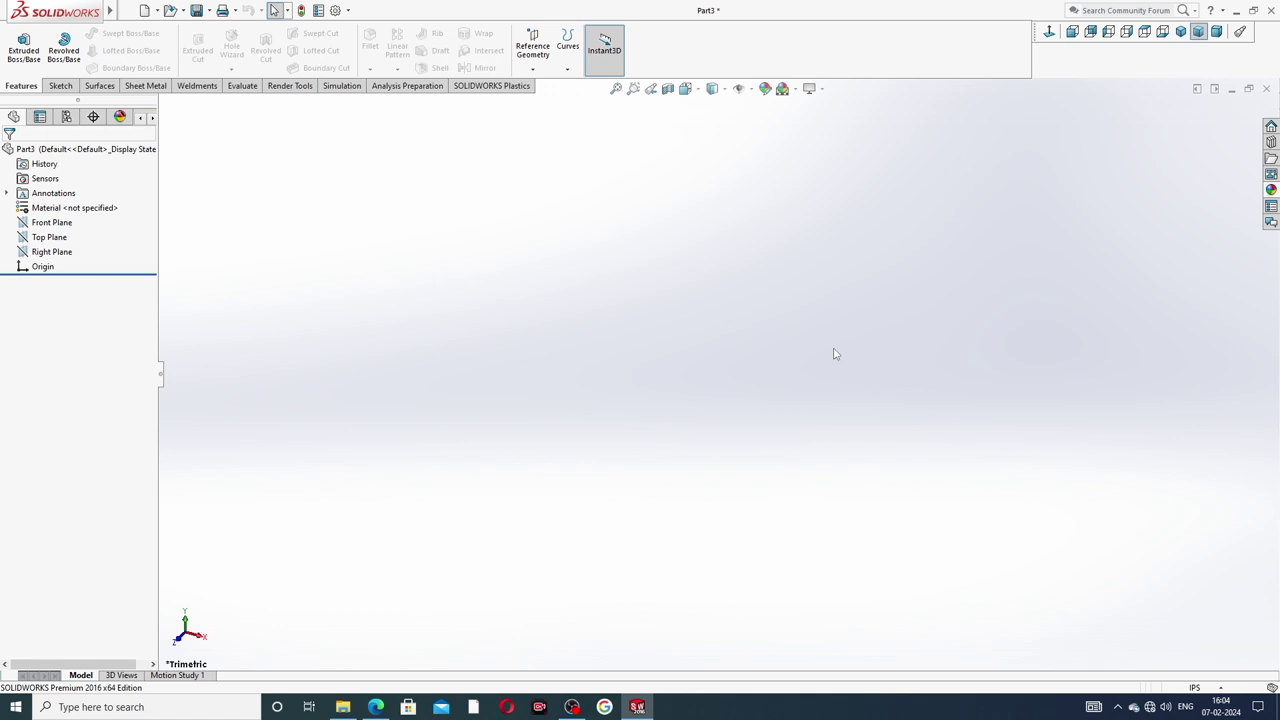
pyautogui.click(794, 90)
pyautogui.click(830, 66)
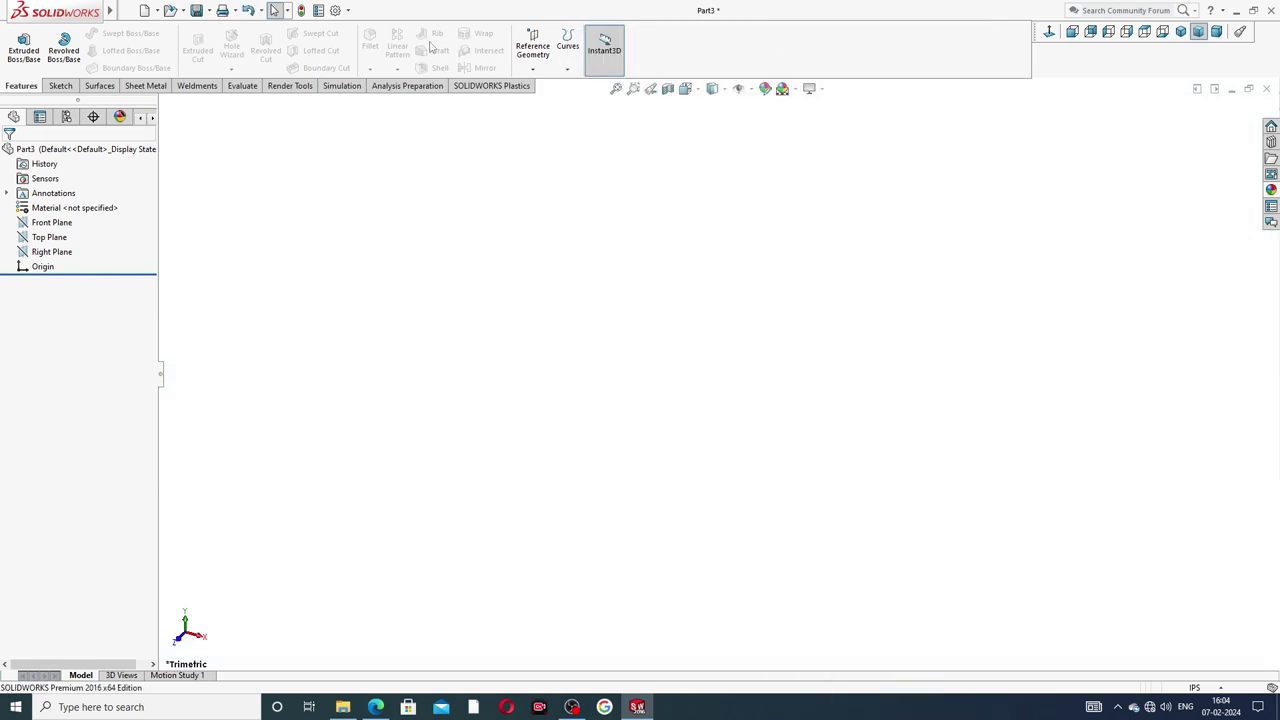
# Raise shaded and wireframe image quality to maximum in Document Properties.
pyautogui.click(336, 10)
pyautogui.click(454, 128)
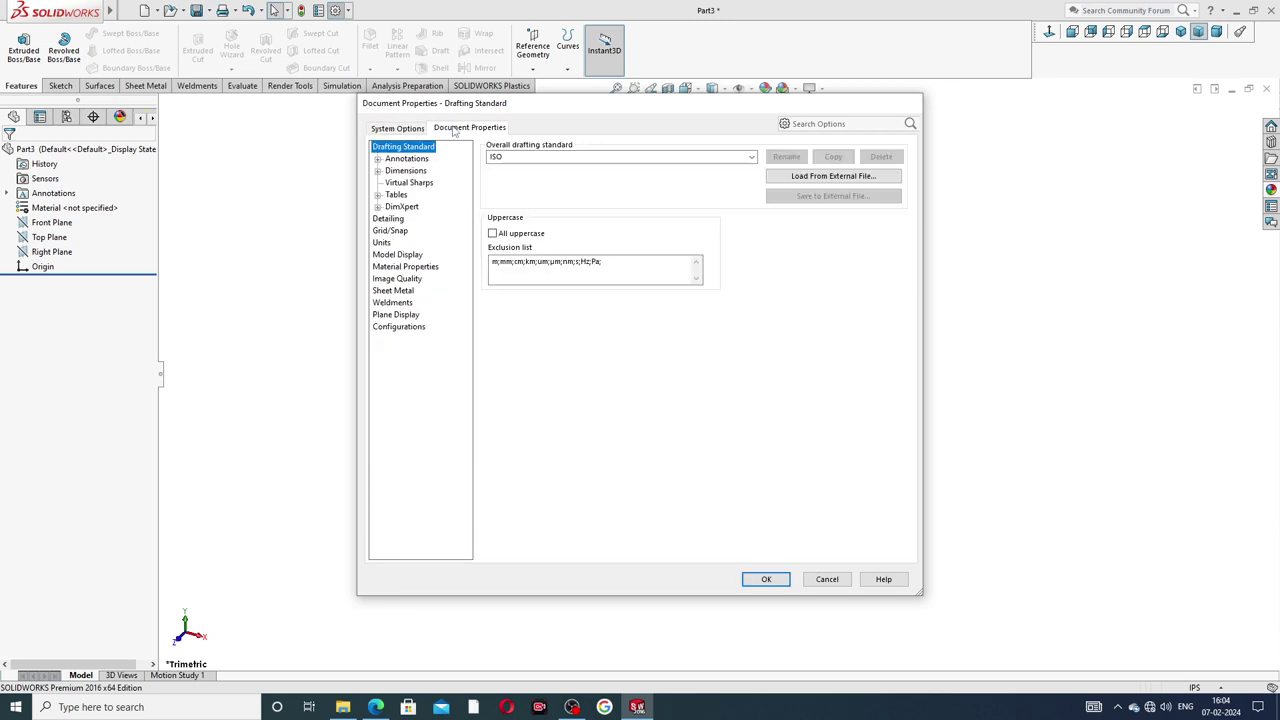
pyautogui.click(397, 279)
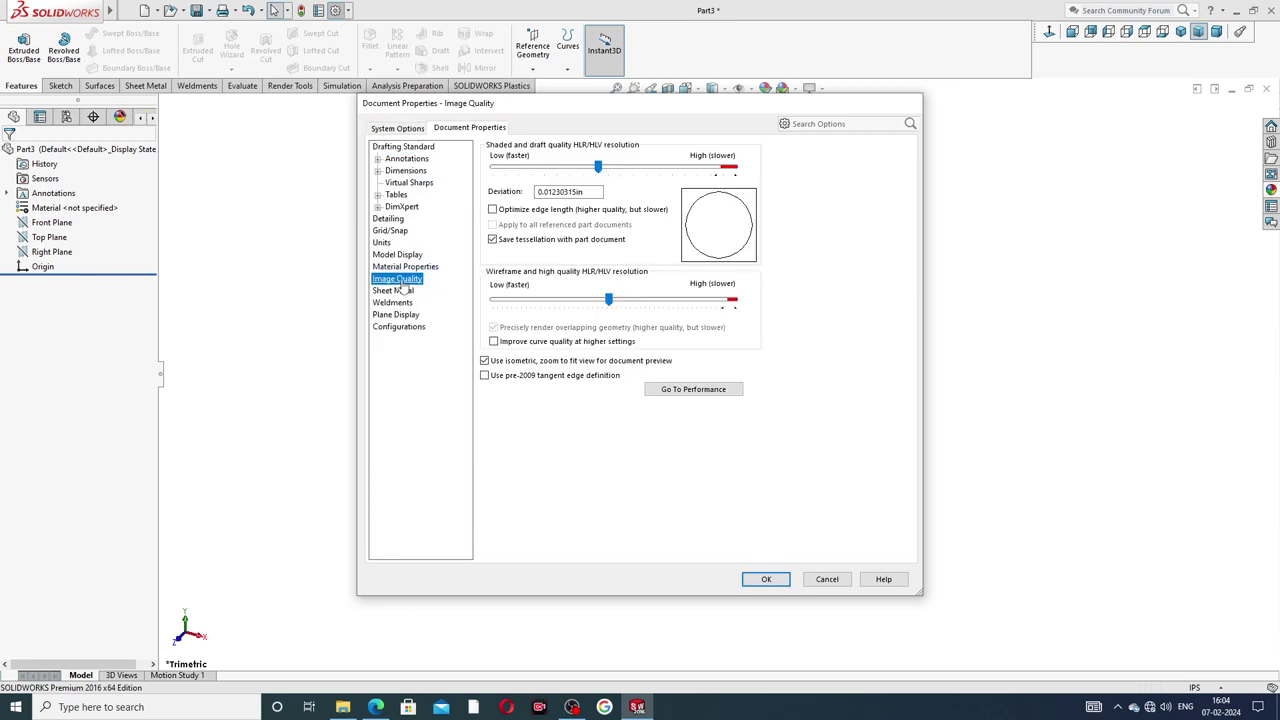
pyautogui.moveTo(598, 167); pyautogui.dragTo(735, 168)
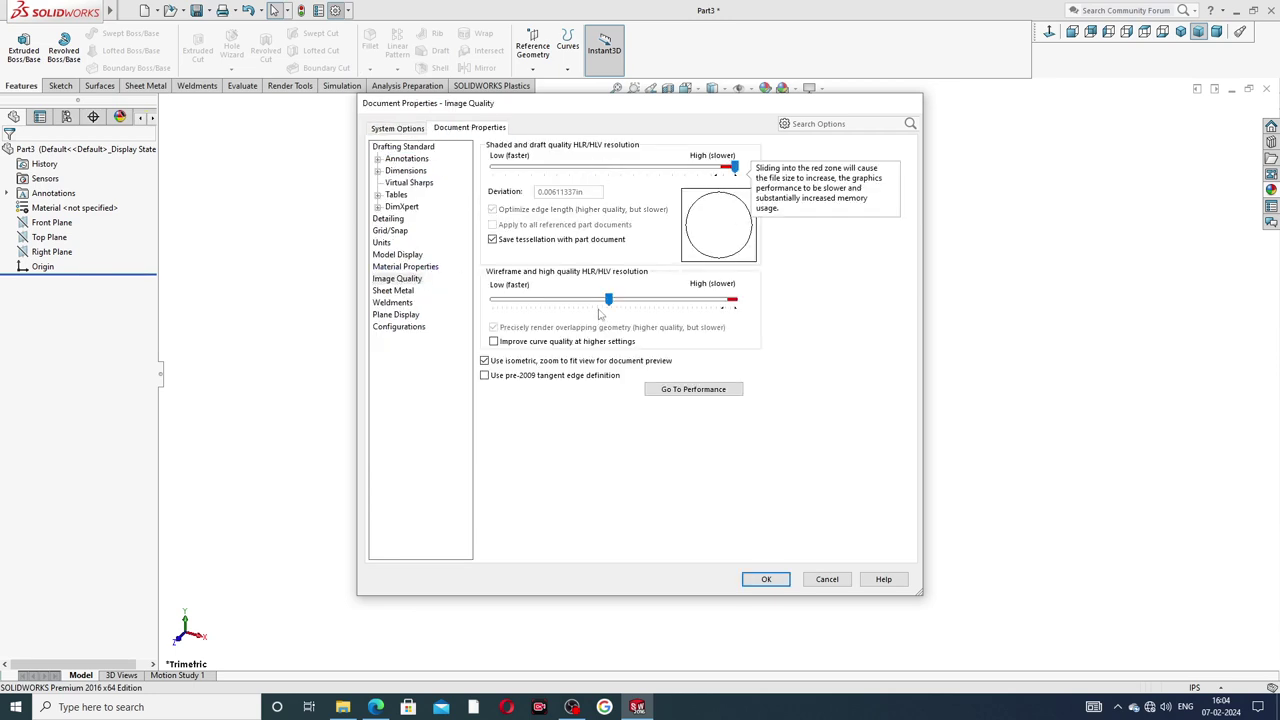
pyautogui.moveTo(608, 300); pyautogui.dragTo(777, 308)
pyautogui.click(766, 579)
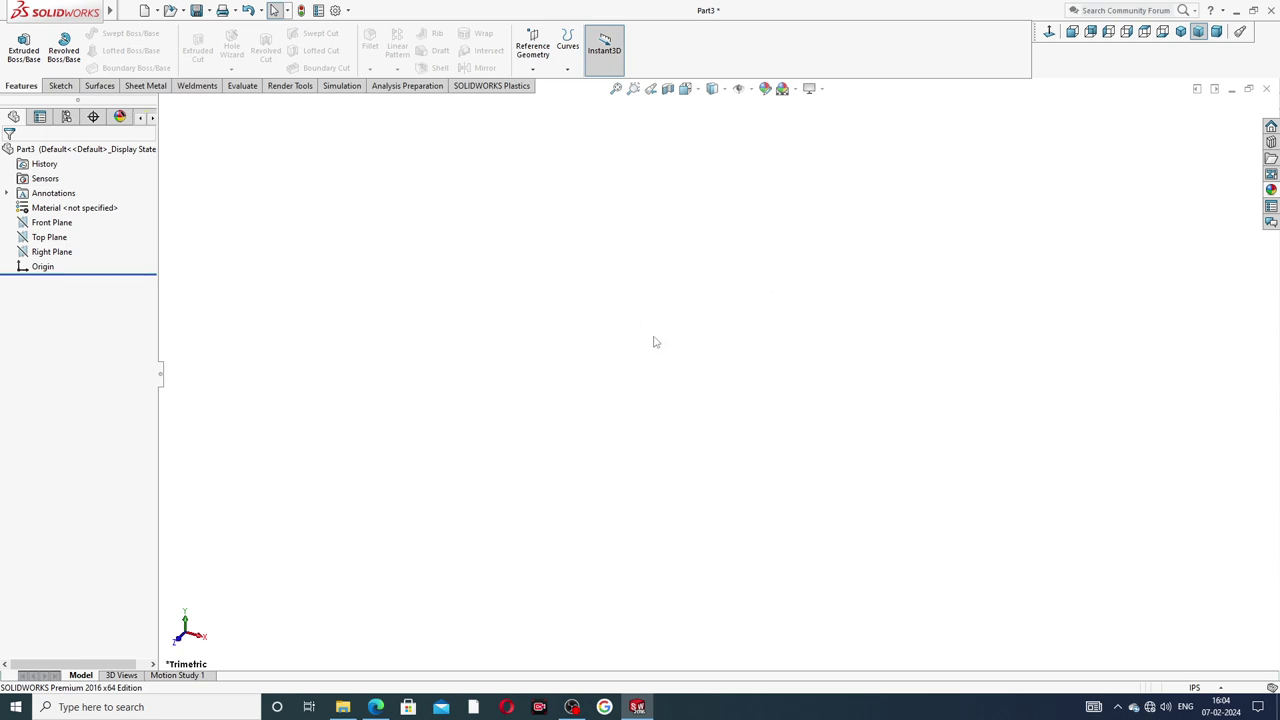
pyautogui.click(375, 707)
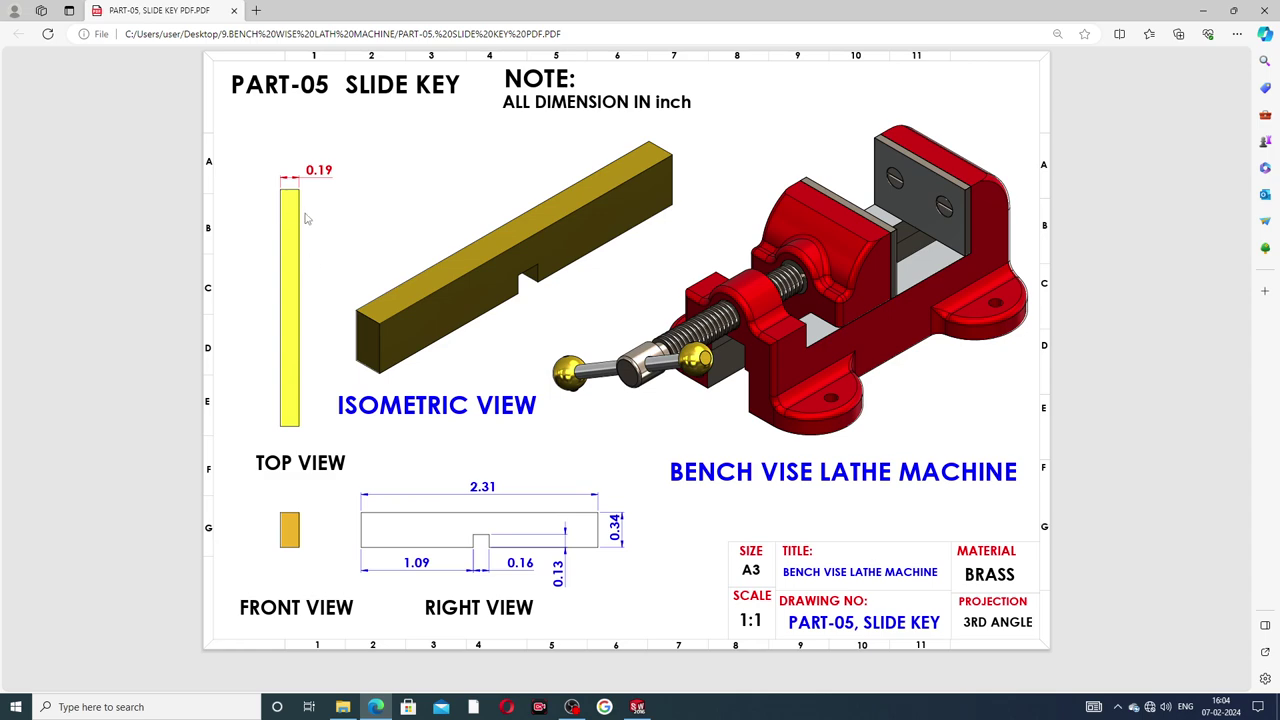
# Return from the Edge drawing to the empty new part in SOLIDWORKS.
pyautogui.click(376, 707)
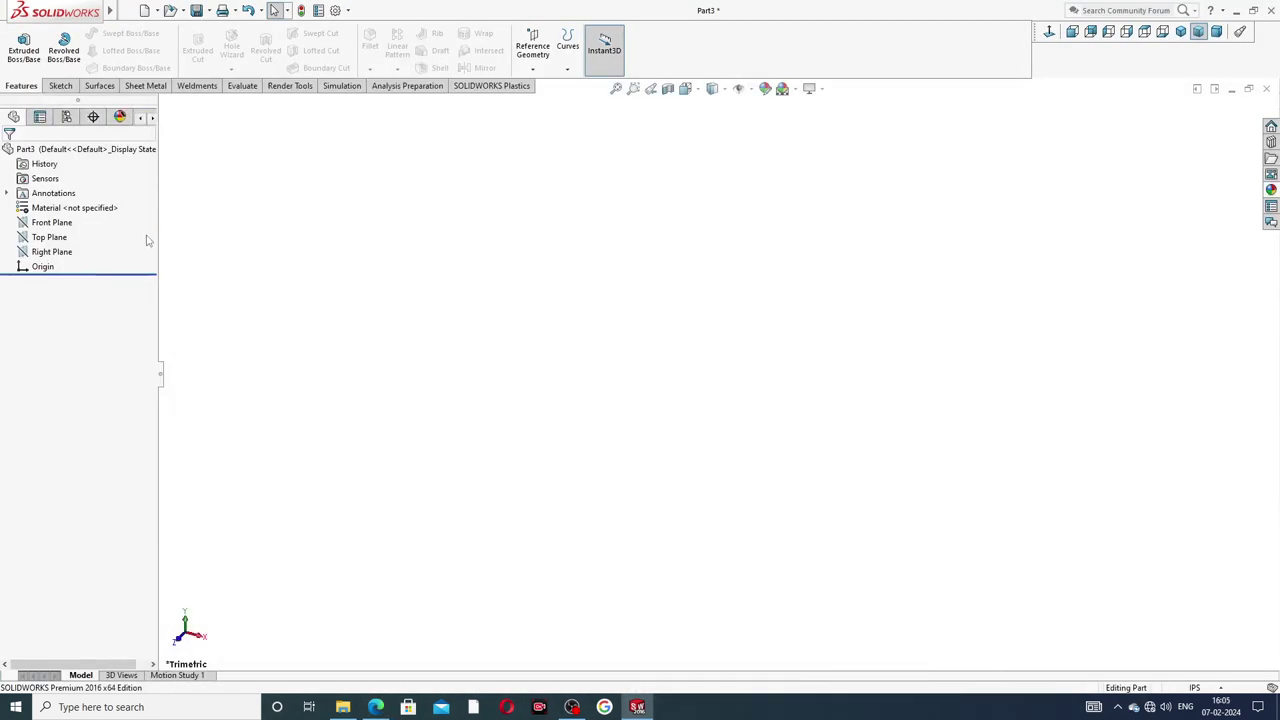
# Sketch a center rectangle on the Right Plane, centered at the origin.
pyautogui.click(50, 251)
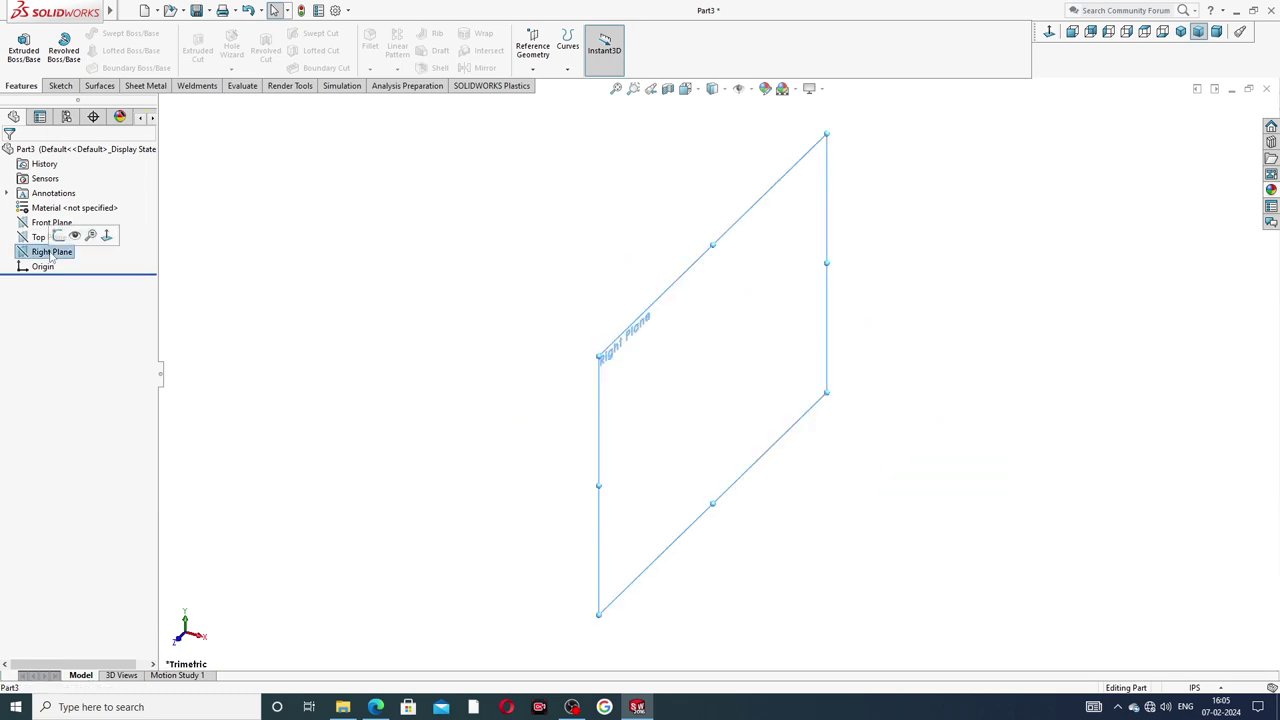
pyautogui.click(57, 231)
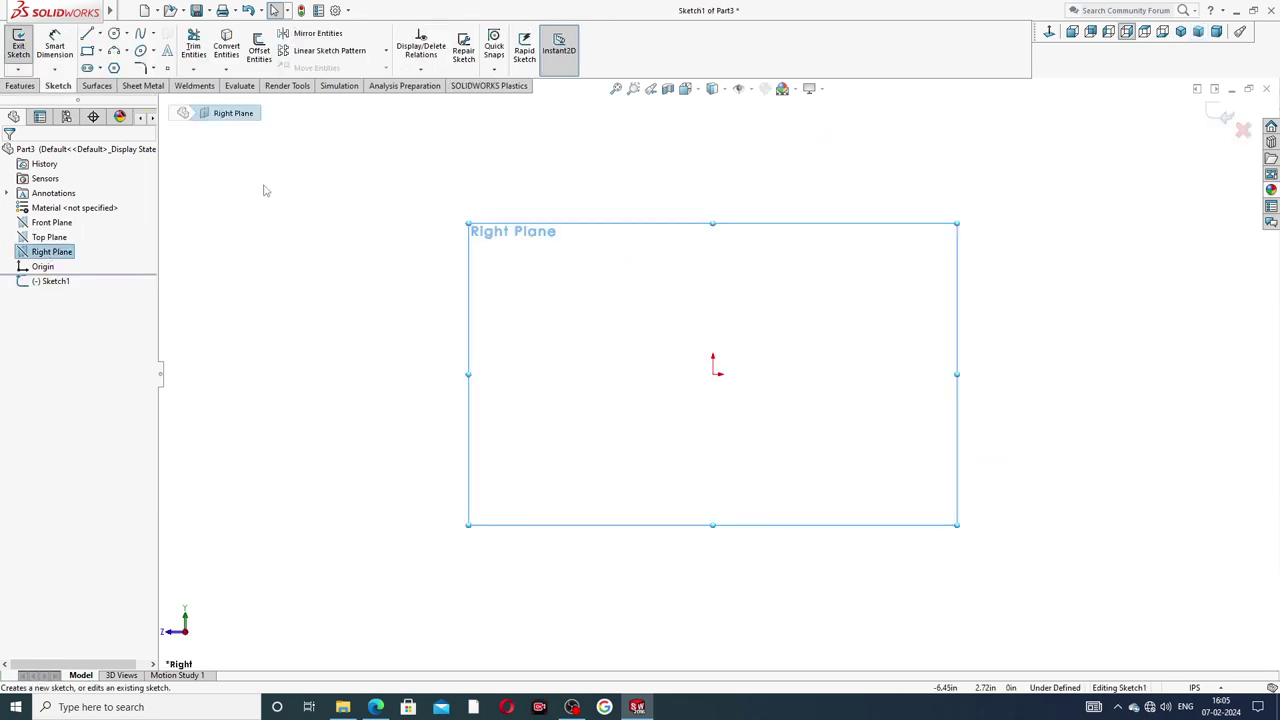
pyautogui.click(100, 51)
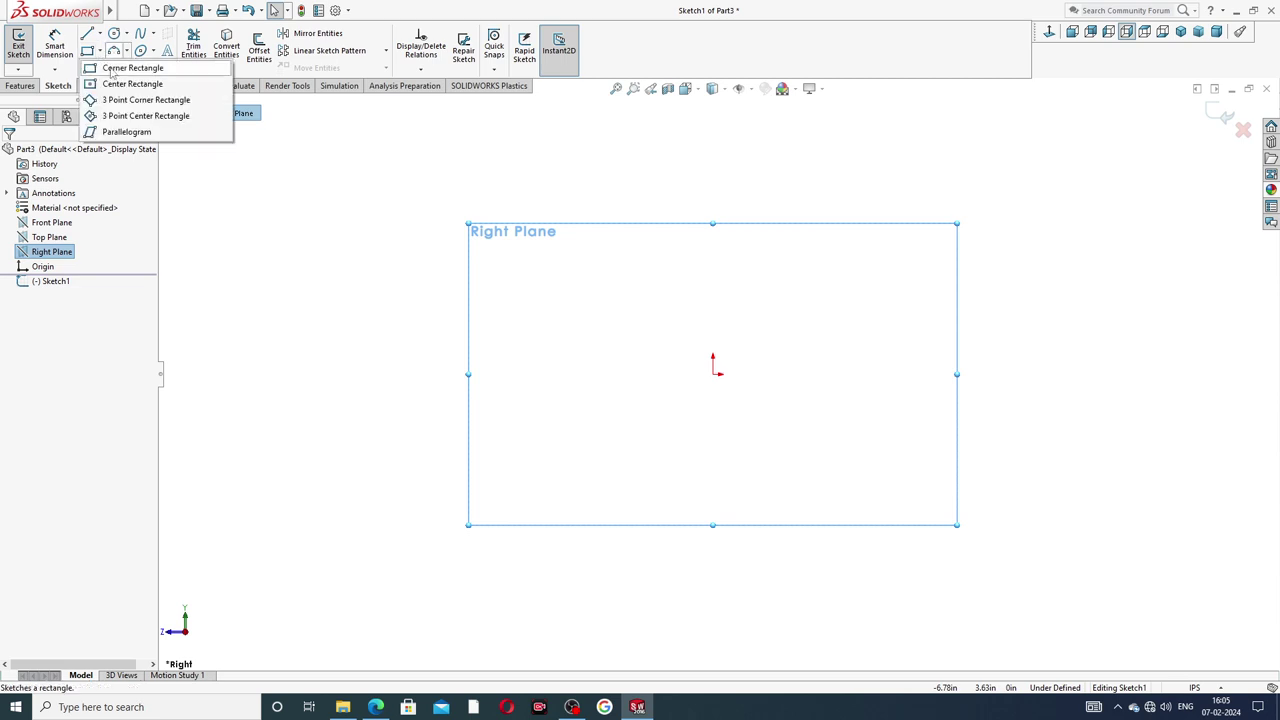
pyautogui.click(125, 87)
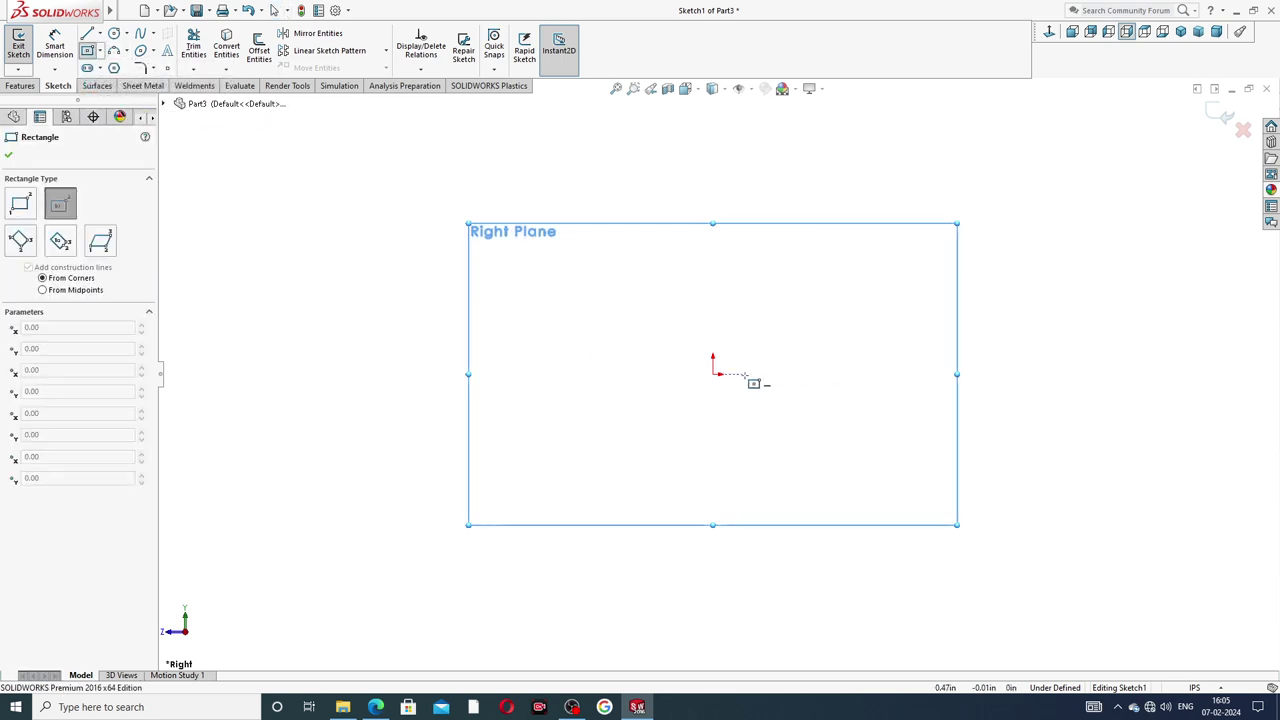
pyautogui.click(713, 374)
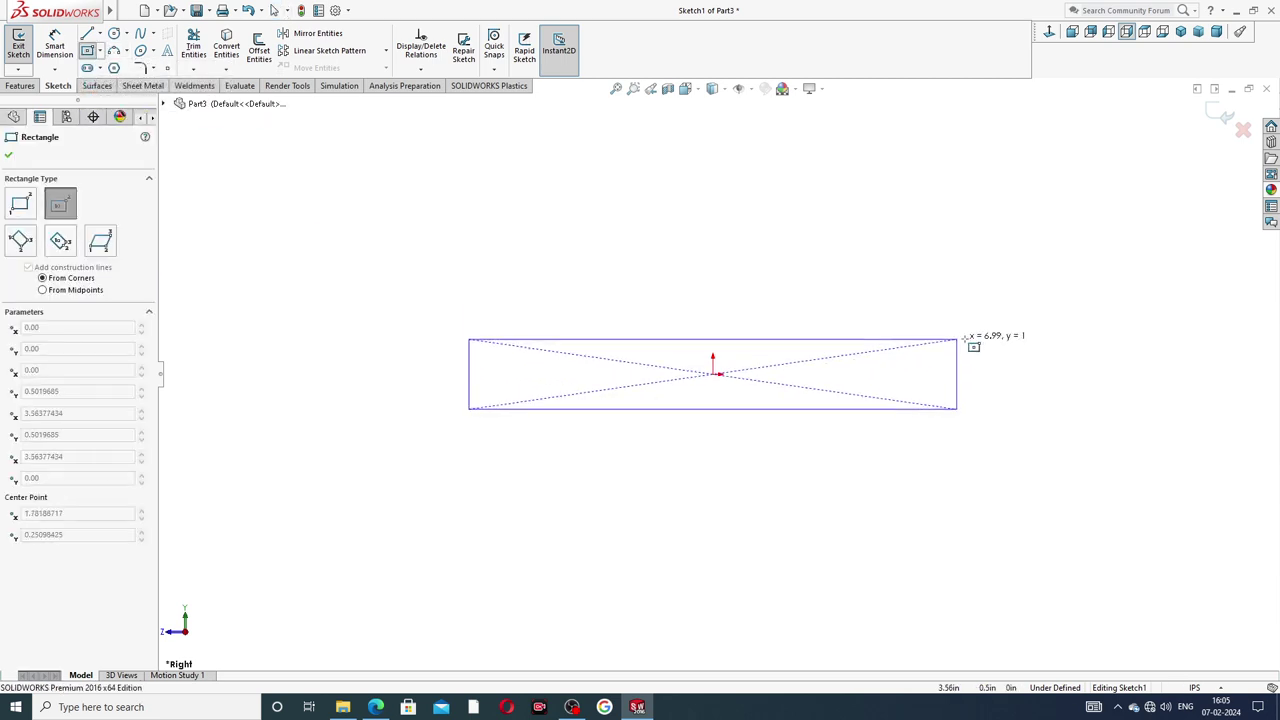
pyautogui.click(975, 256)
pyautogui.rightClick(1030, 205)
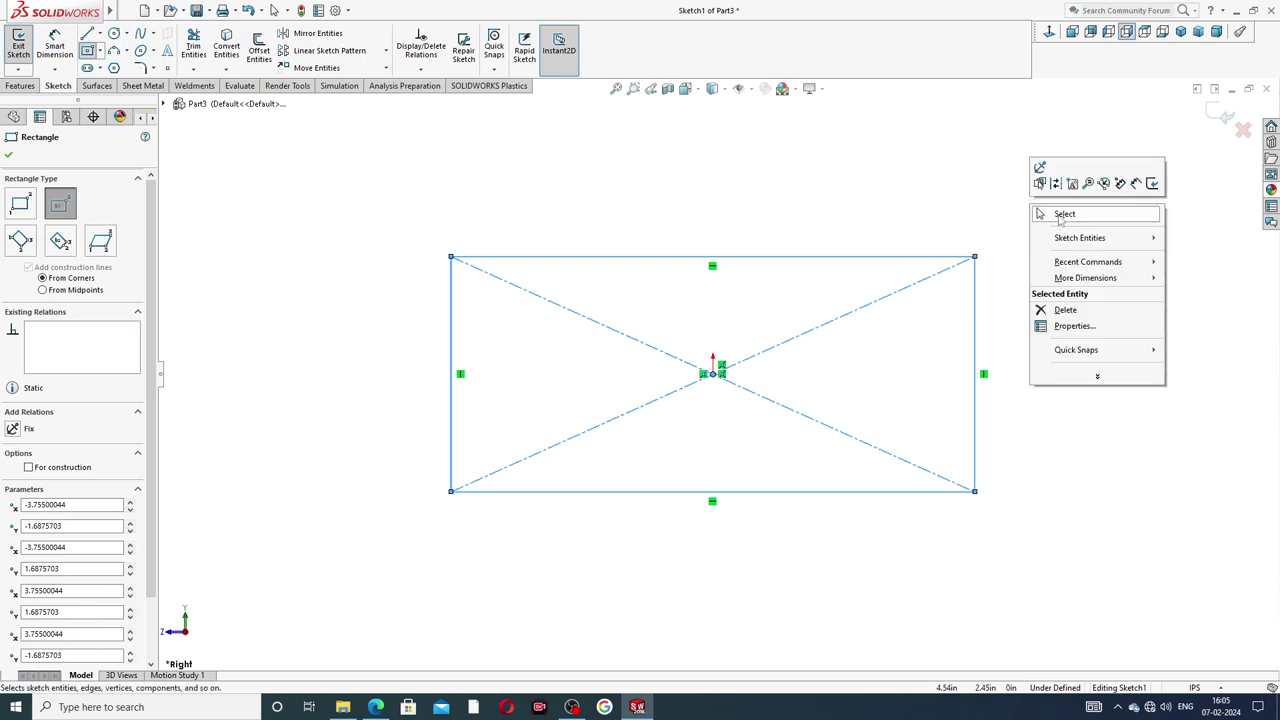
pyautogui.click(1056, 214)
# Dimension the rectangle's top edge to 2.31 in.
pyautogui.click(55, 45)
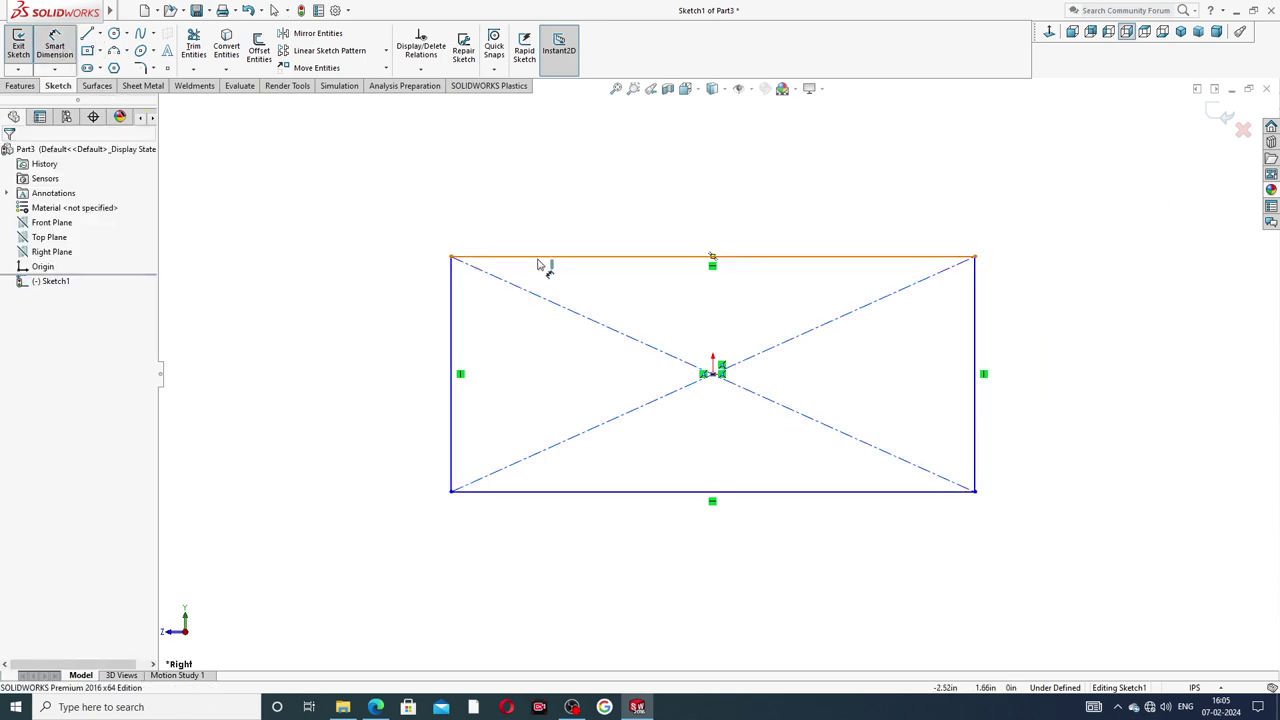
pyautogui.click(538, 257)
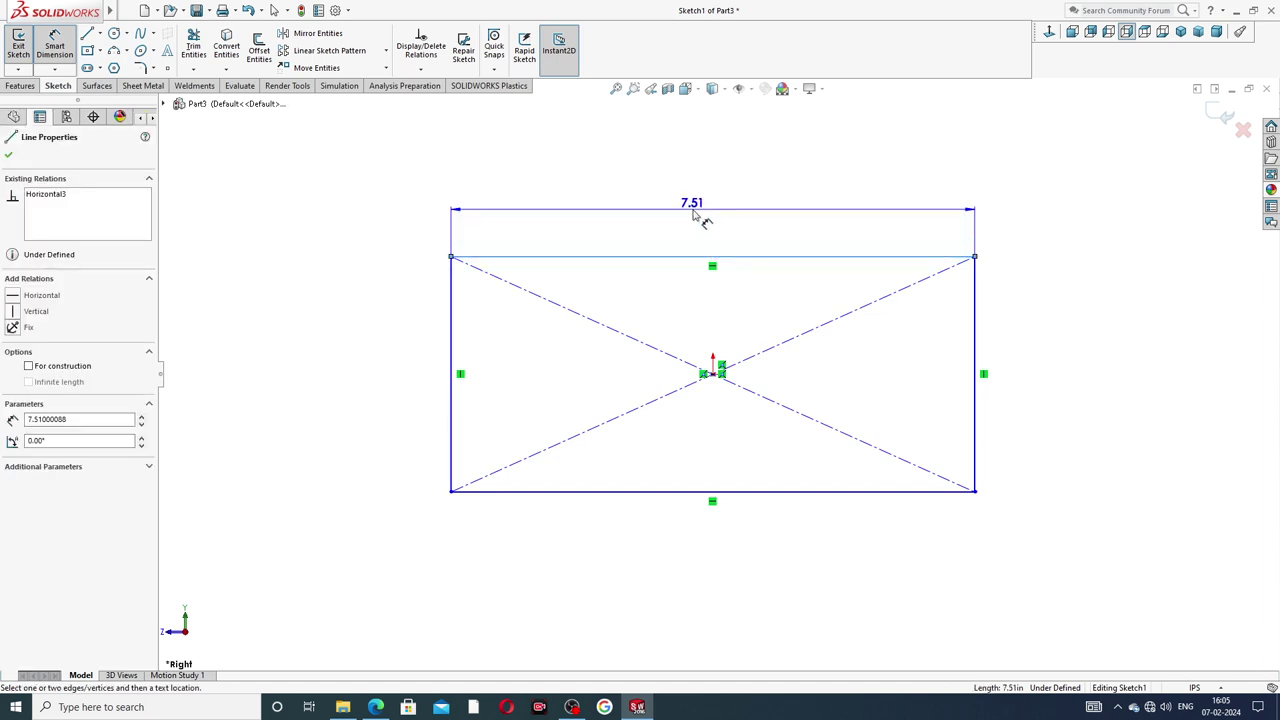
pyautogui.click(697, 217)
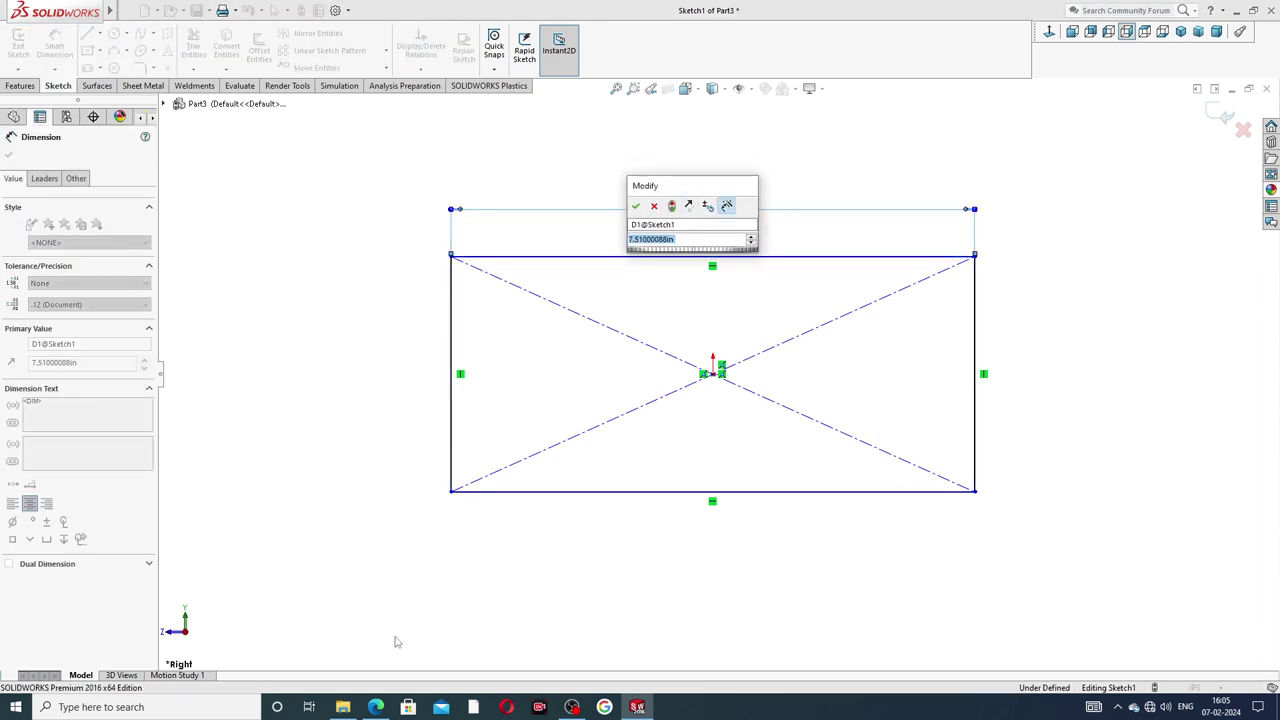
pyautogui.click(376, 707)
pyautogui.click(637, 707)
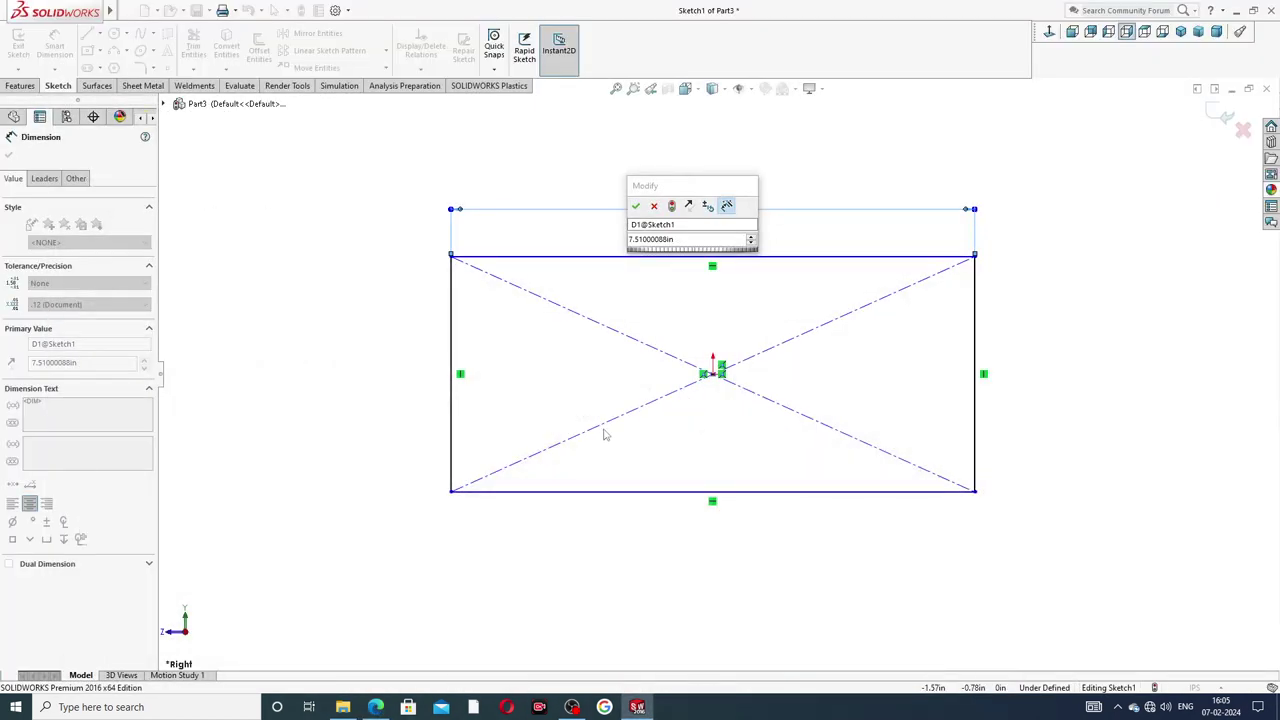
pyautogui.click(676, 244)
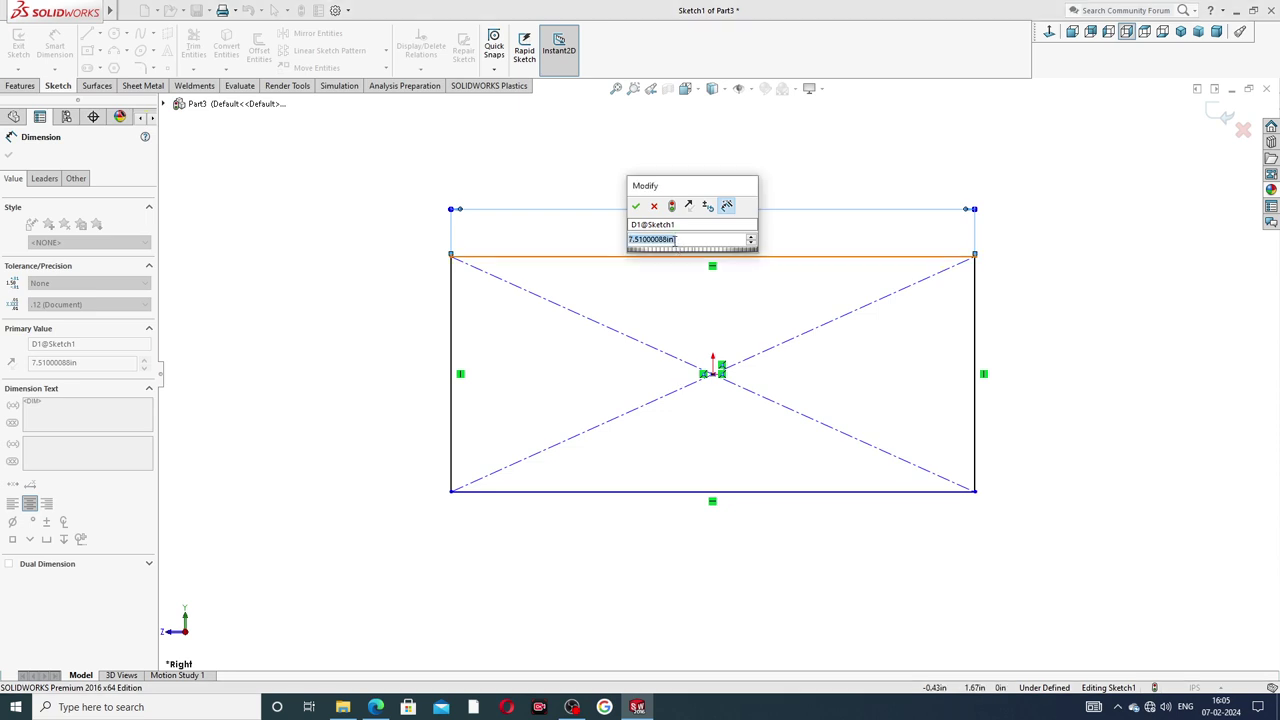
pyautogui.write('3')
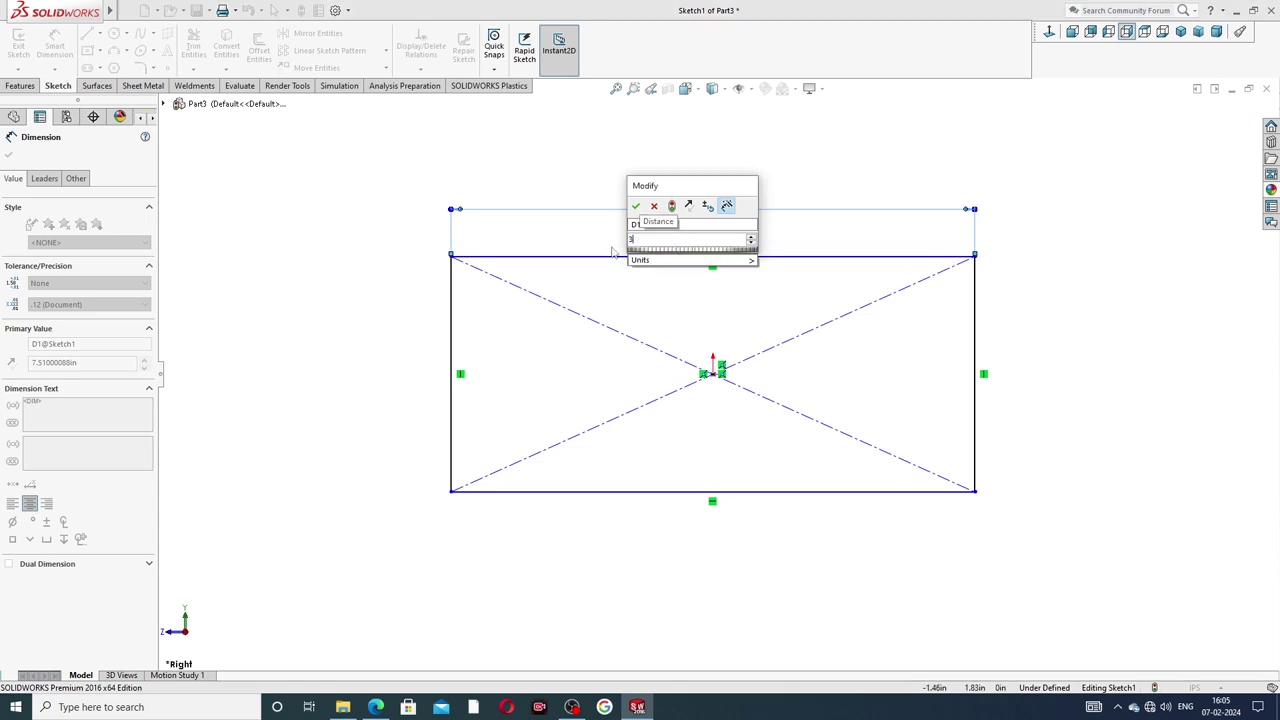
pyautogui.press('BackSpace')
pyautogui.write('2.31')
pyautogui.press('Return')
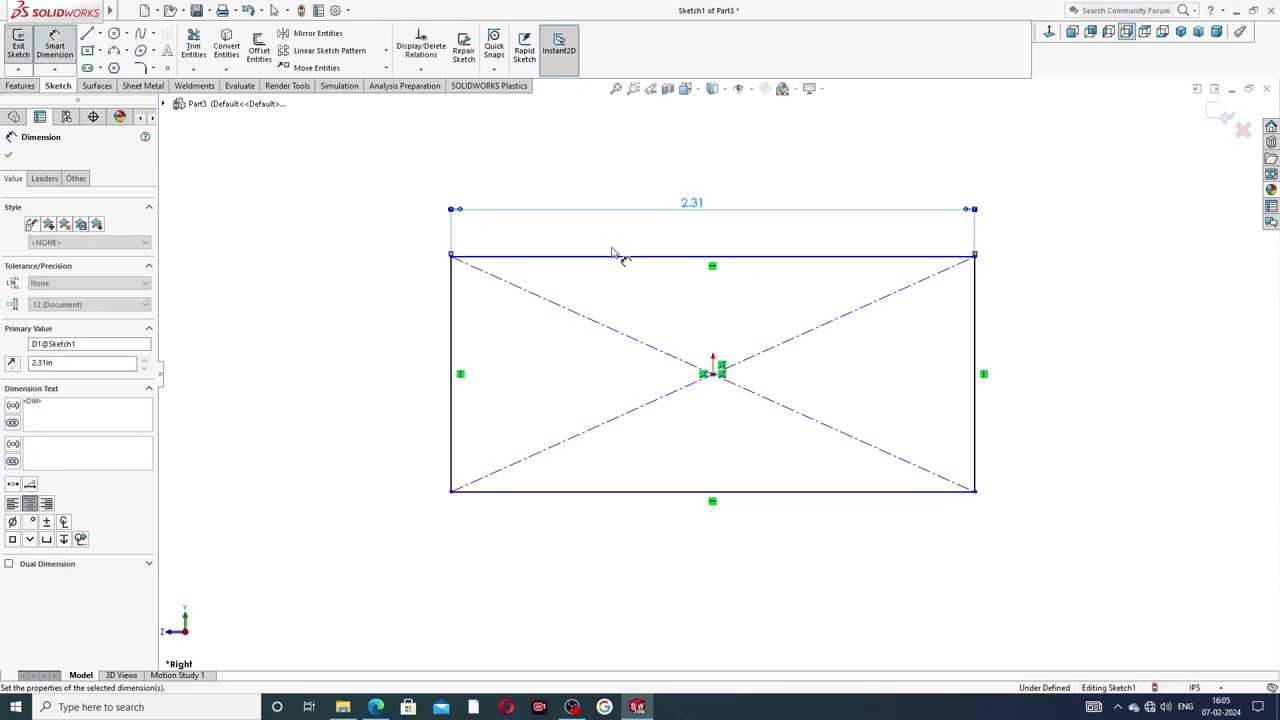
pyautogui.click(777, 176)
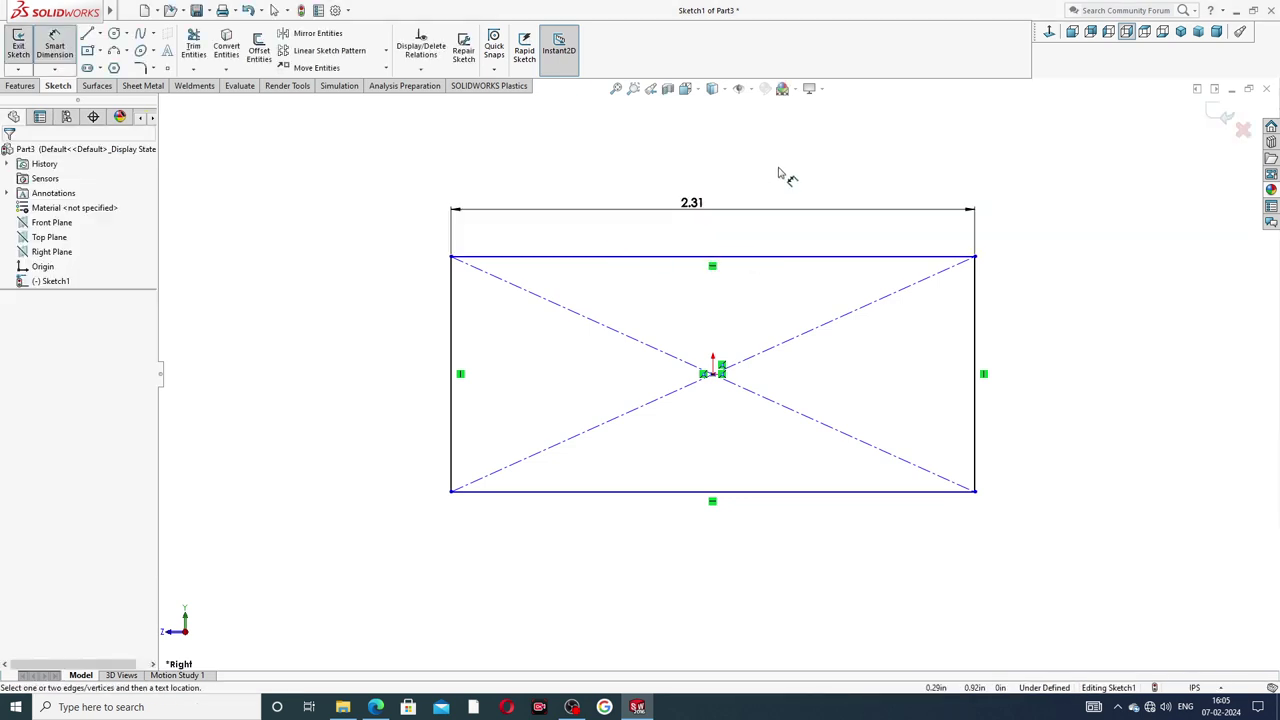
# Dimension the right edge to 0.34 in and recheck the PART-05 drawing.
pyautogui.click(975, 300)
pyautogui.click(1005, 340)
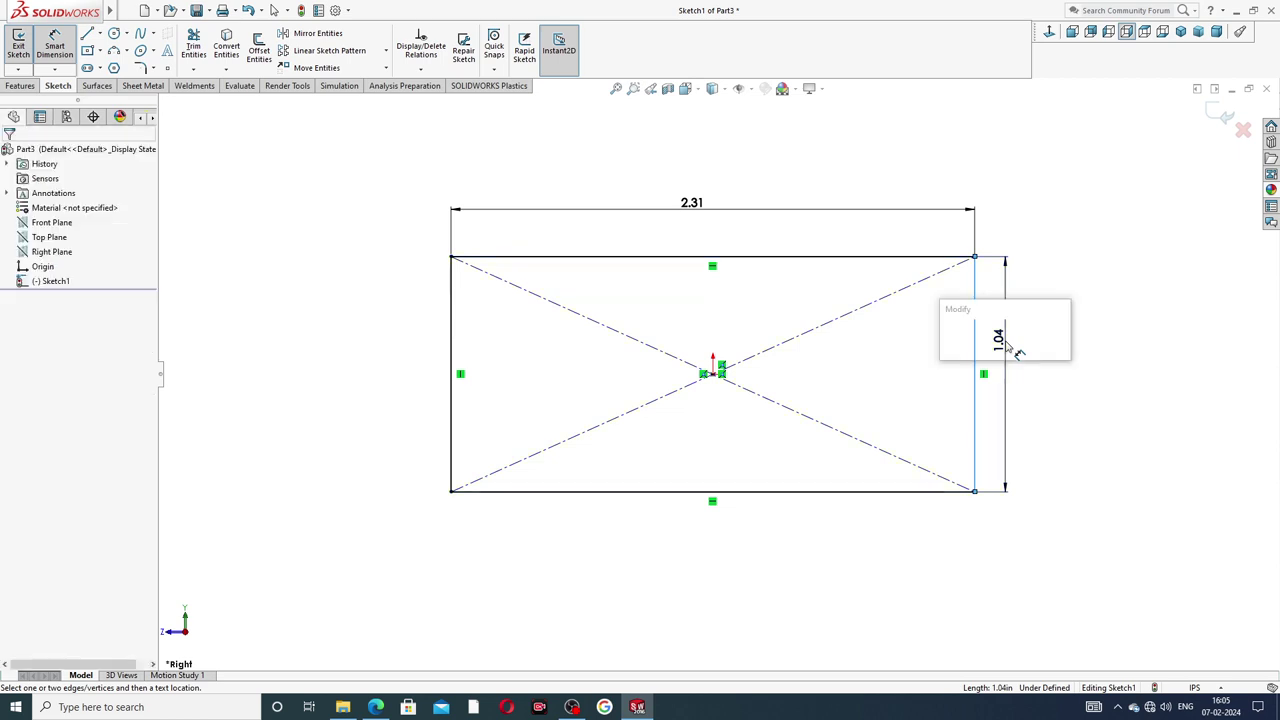
pyautogui.write('3')
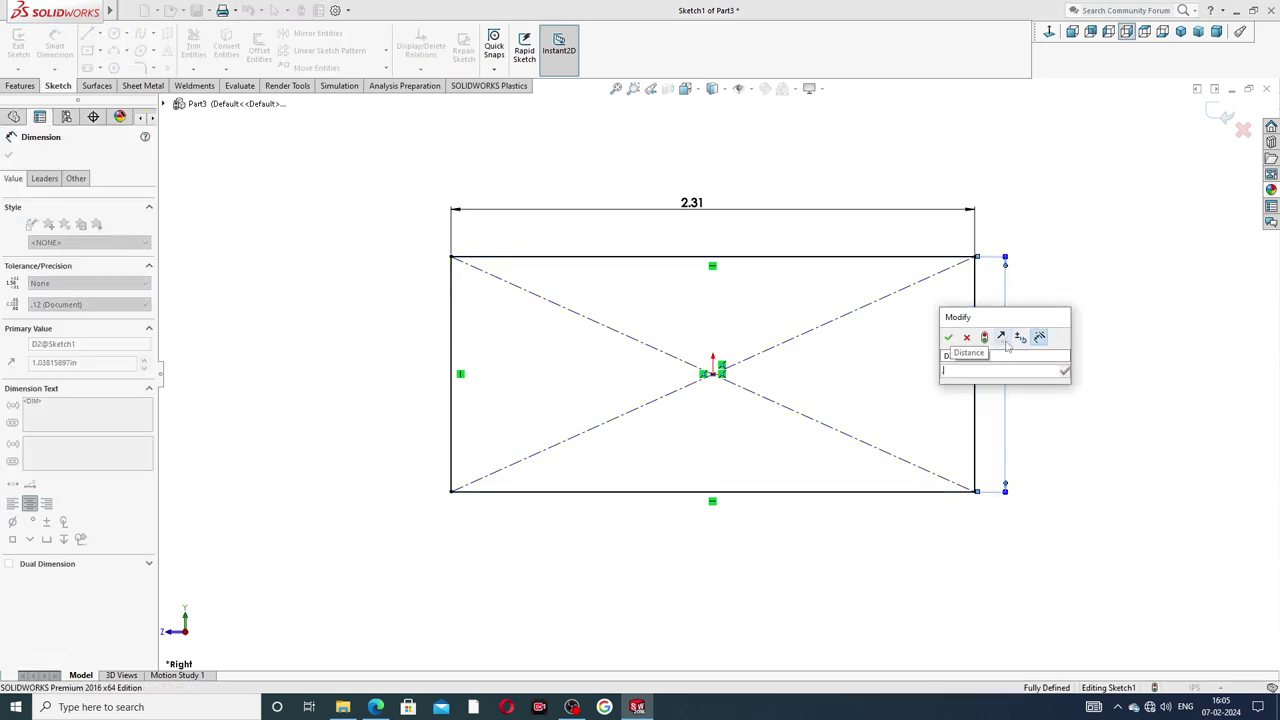
pyautogui.write('4')
pyautogui.press('Return')
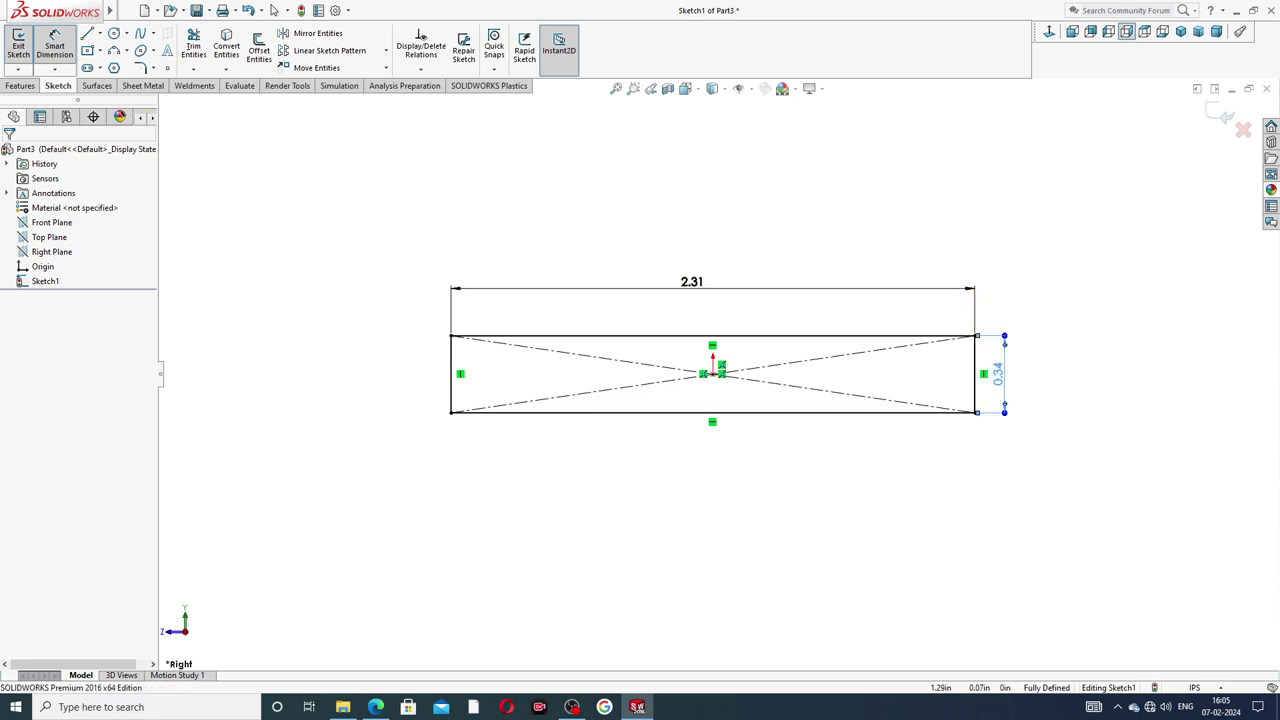
pyautogui.click(377, 708)
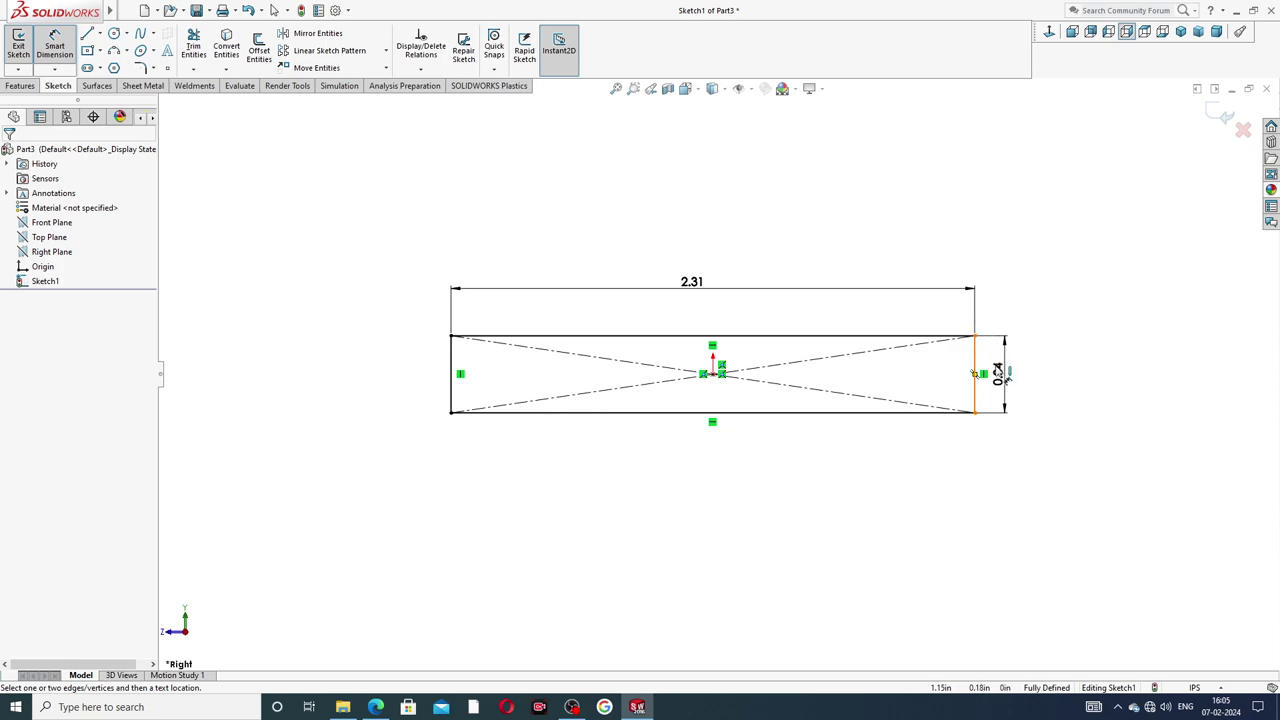
pyautogui.click(376, 707)
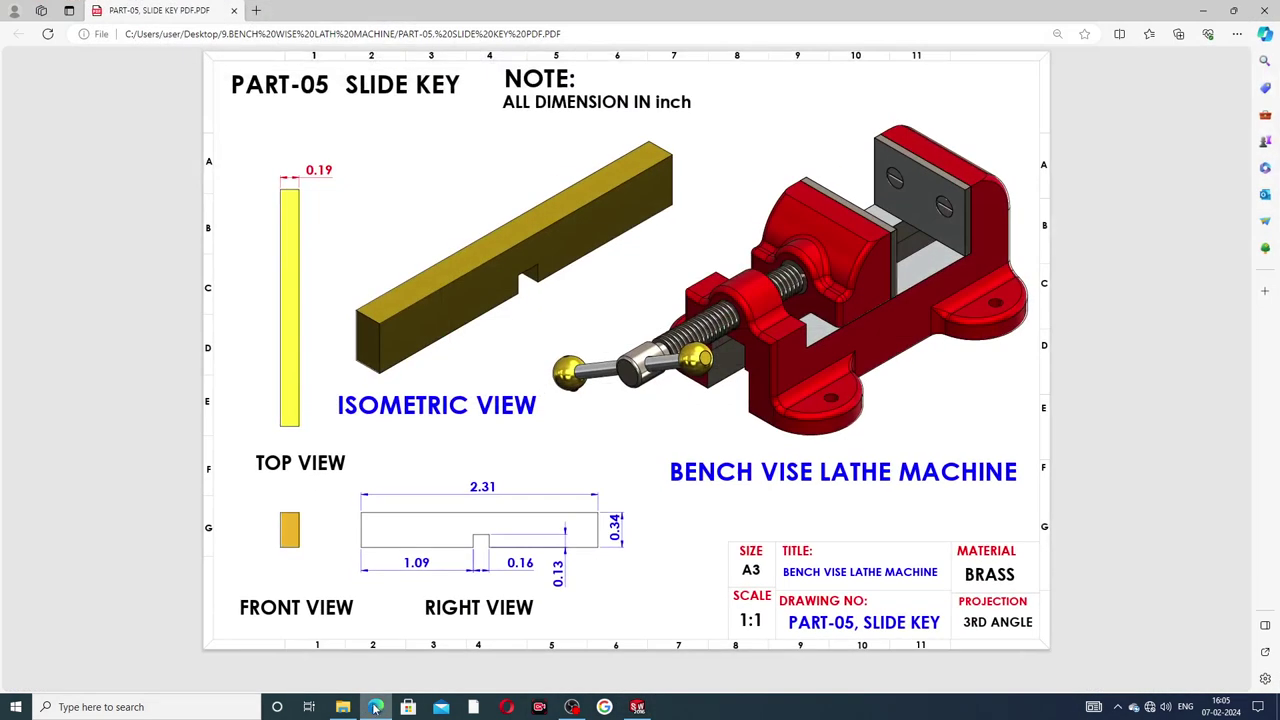
pyautogui.click(376, 707)
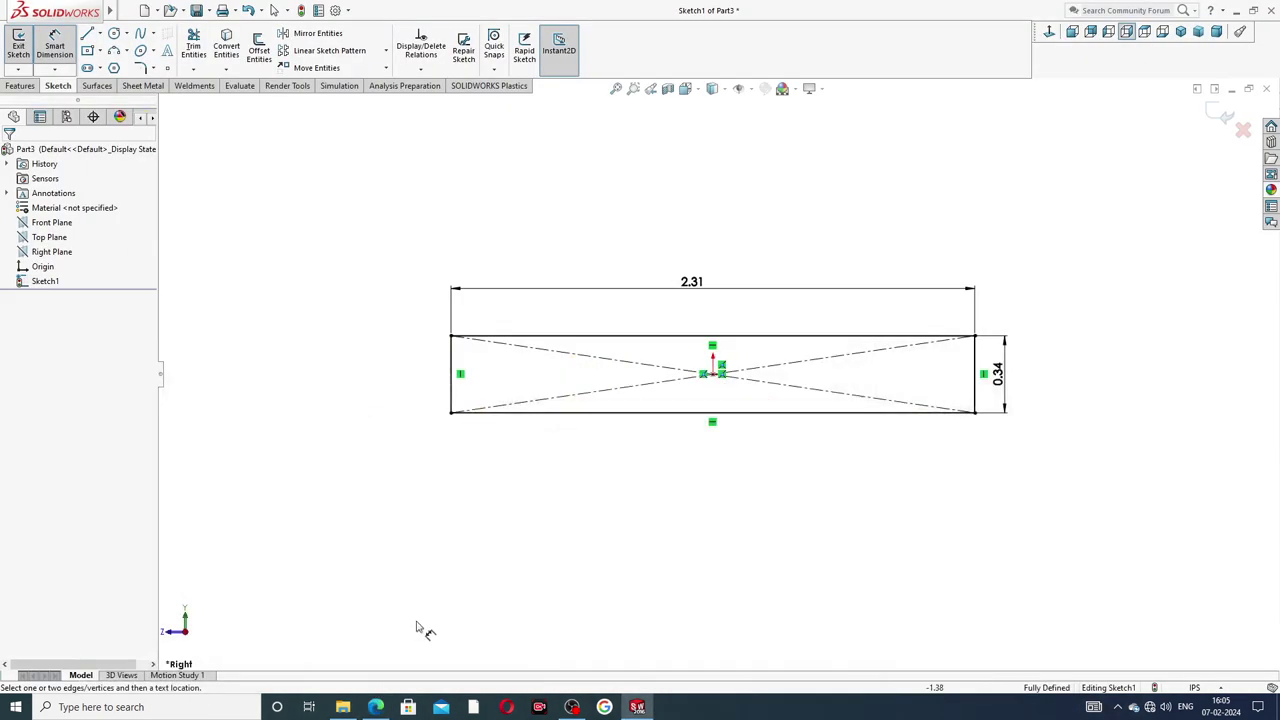
# Extrude the rectangle Mid Plane to a depth of 0.19 in as Boss-Extrude1.
pyautogui.rightClick(620, 214)
pyautogui.click(650, 199)
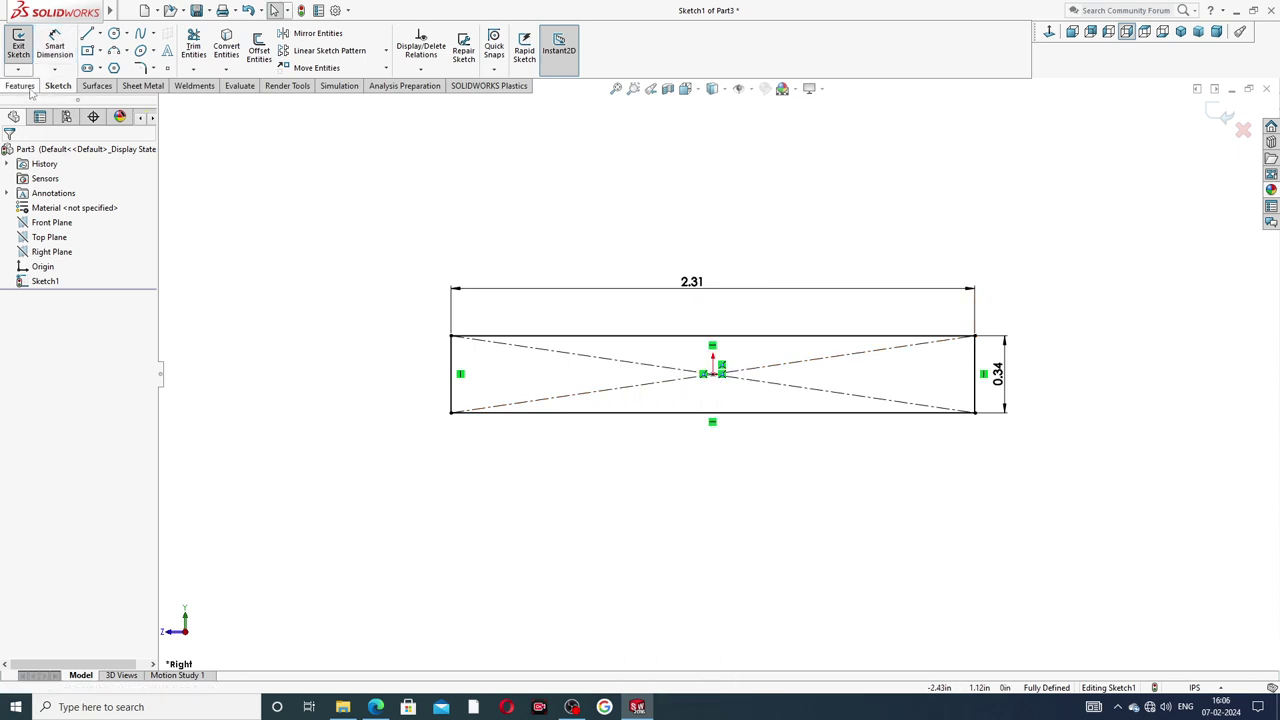
pyautogui.click(21, 86)
pyautogui.click(23, 45)
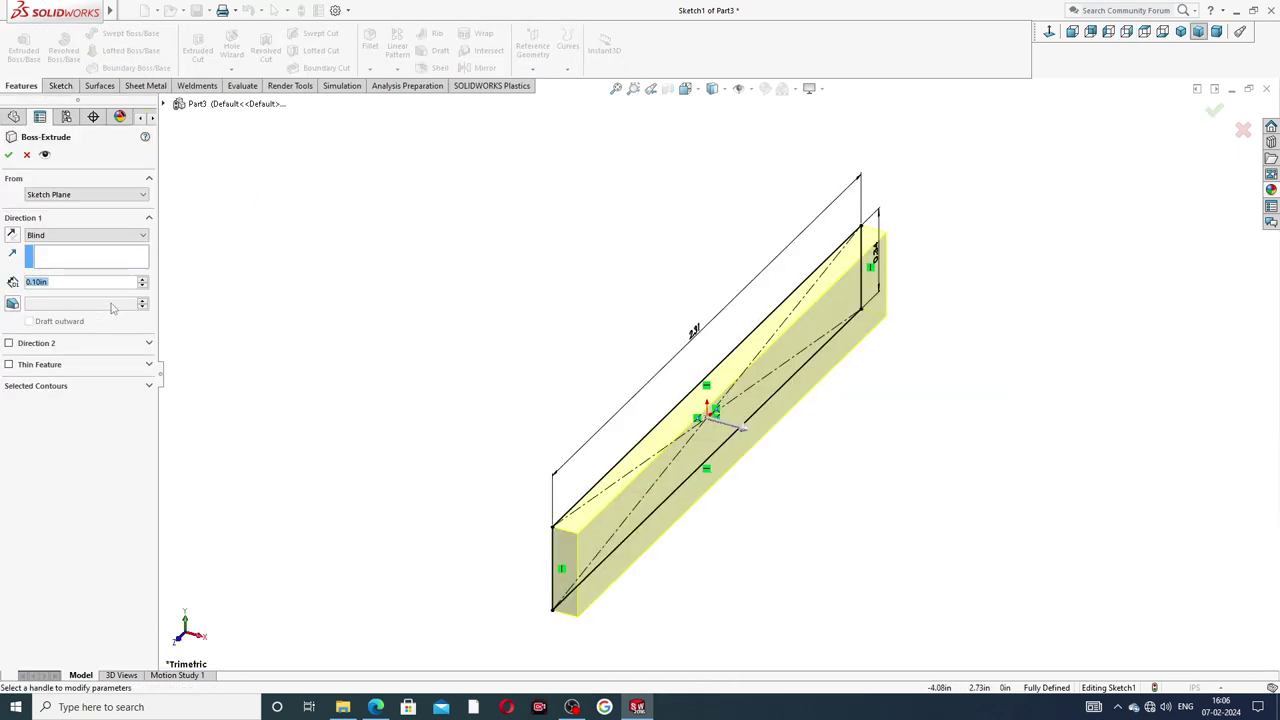
pyautogui.click(100, 238)
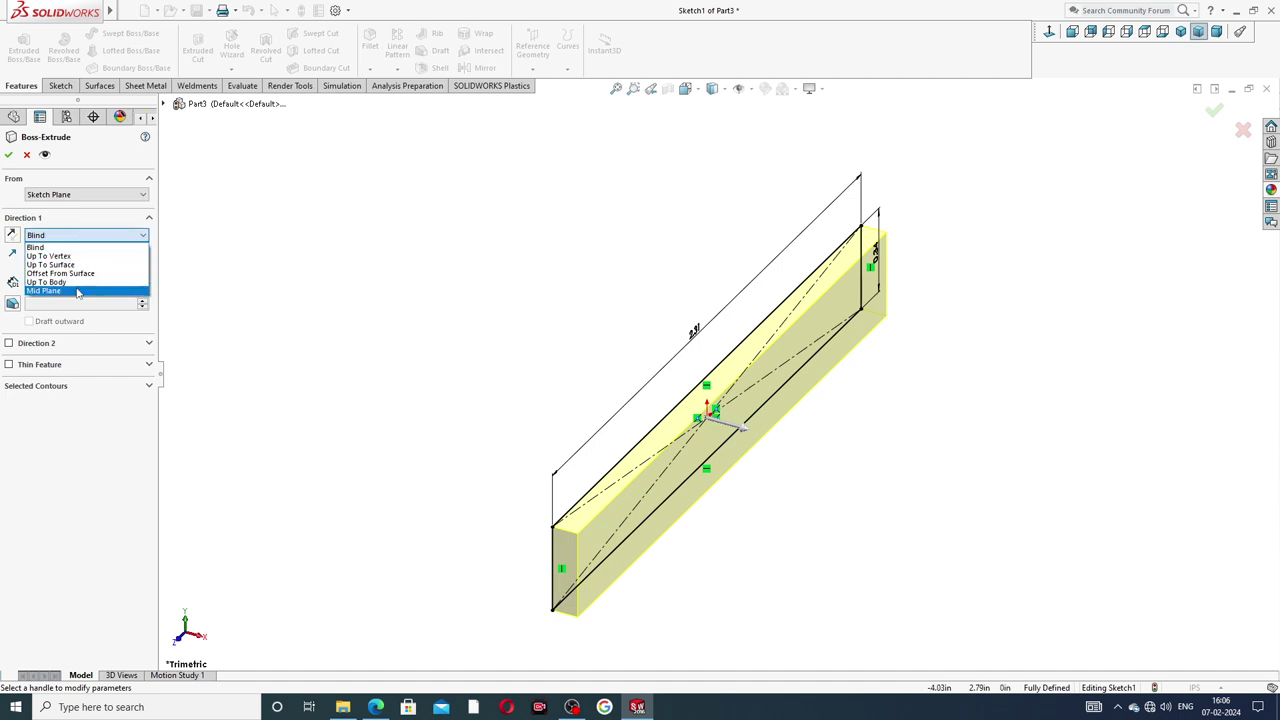
pyautogui.click(77, 292)
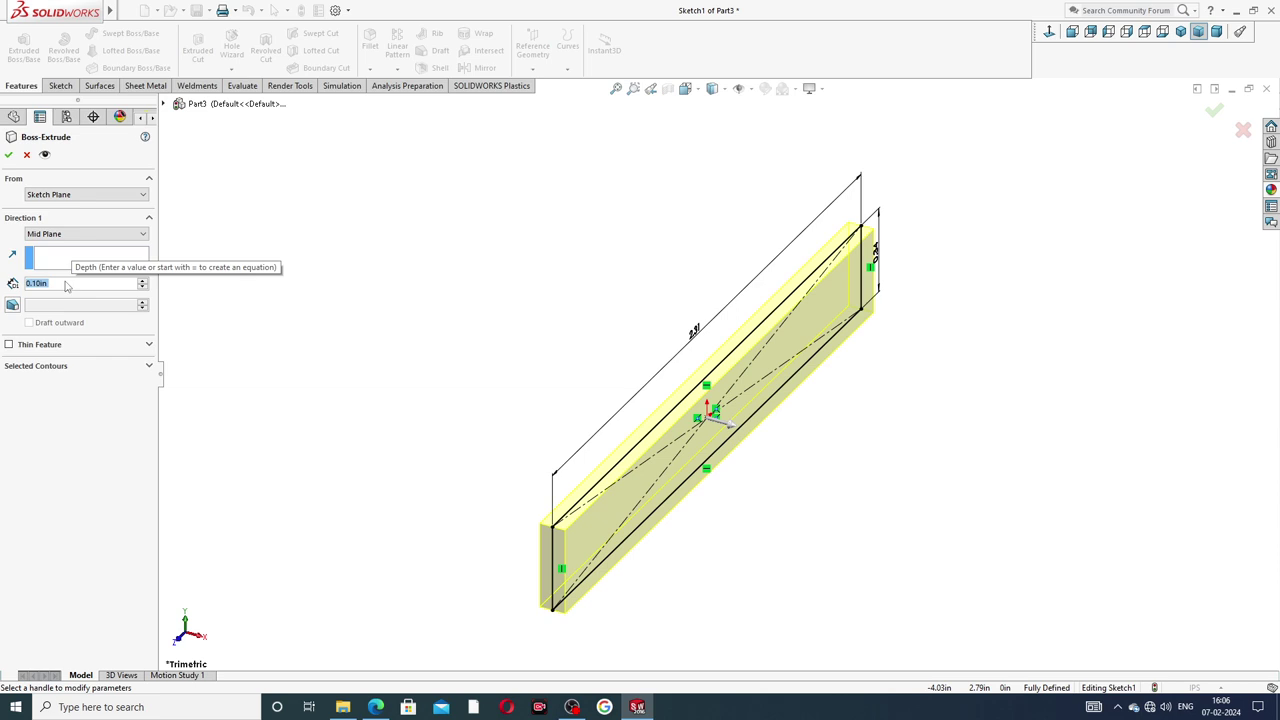
pyautogui.write('0.19')
pyautogui.press('Return')
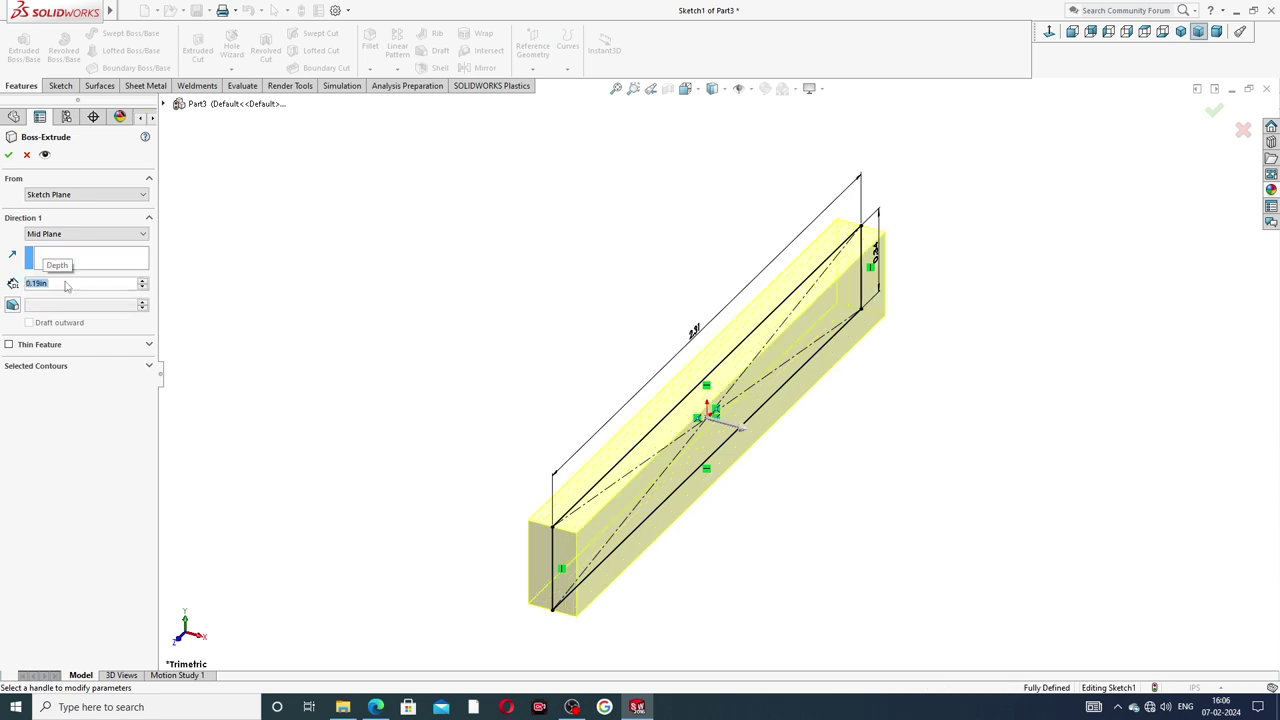
pyautogui.click(8, 156)
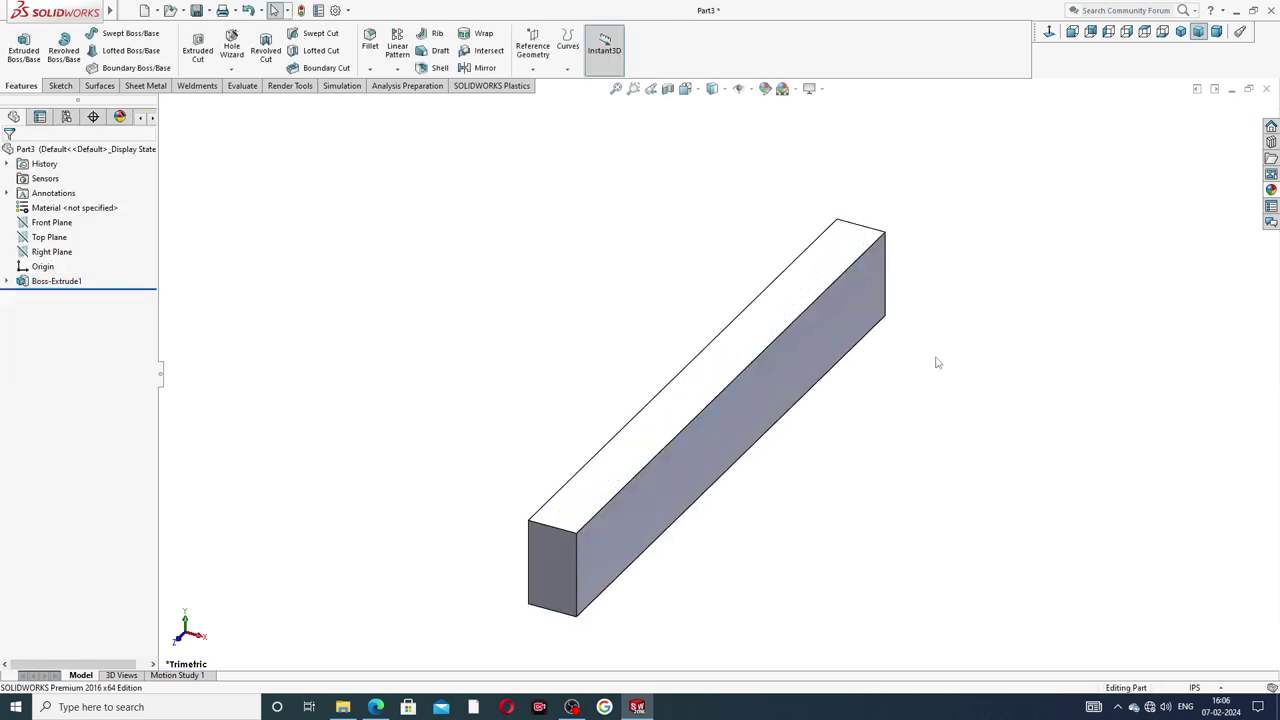
pyautogui.moveTo(929, 368); pyautogui.dragTo(854, 363, button='middle')
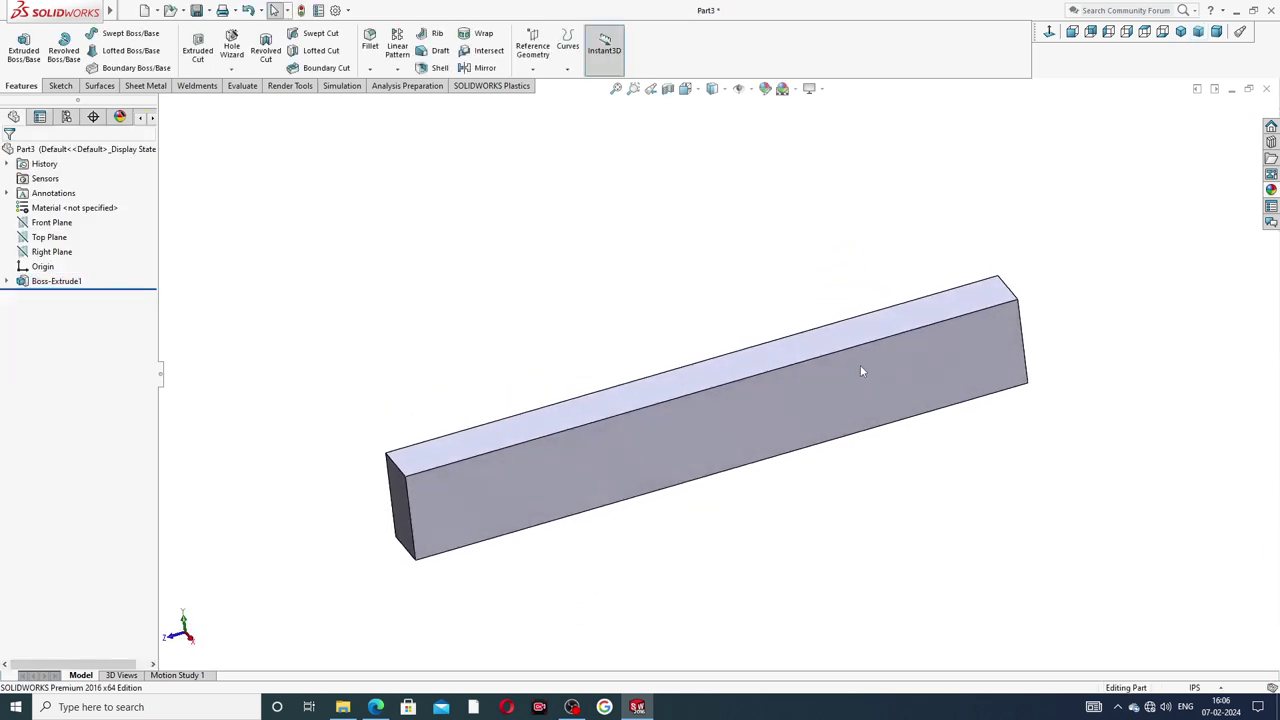
pyautogui.click(785, 418)
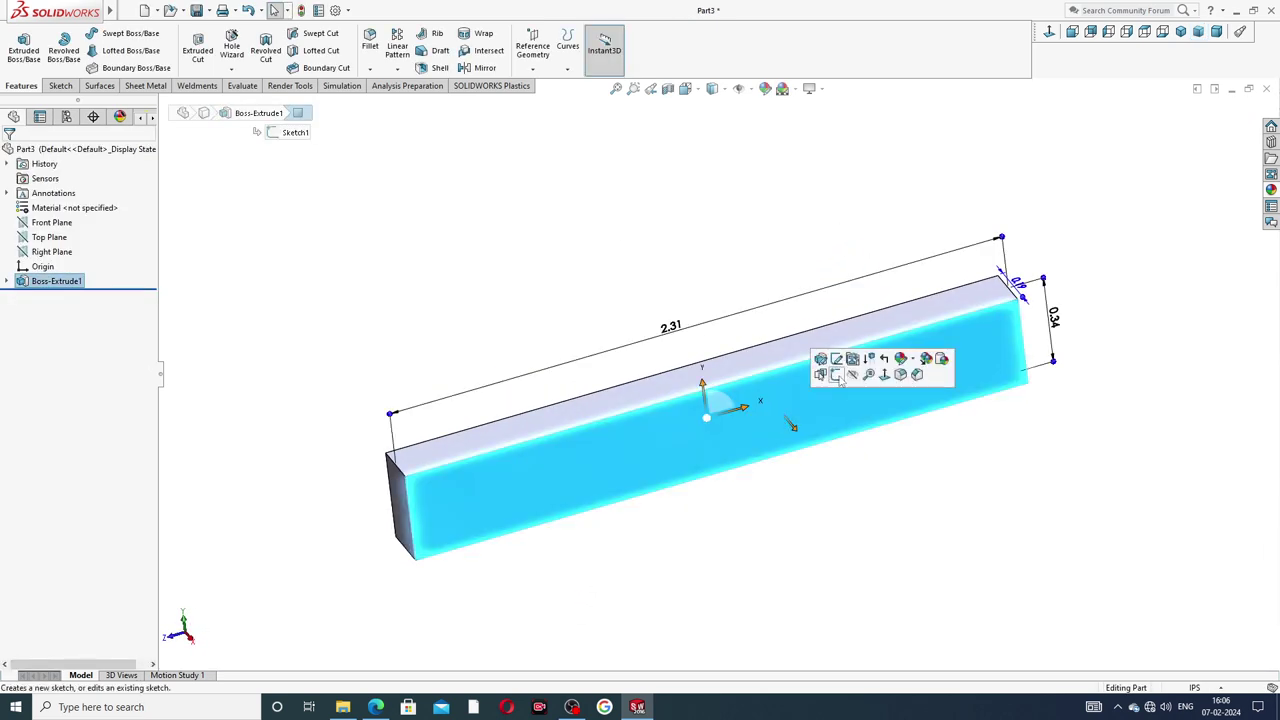
pyautogui.click(848, 381)
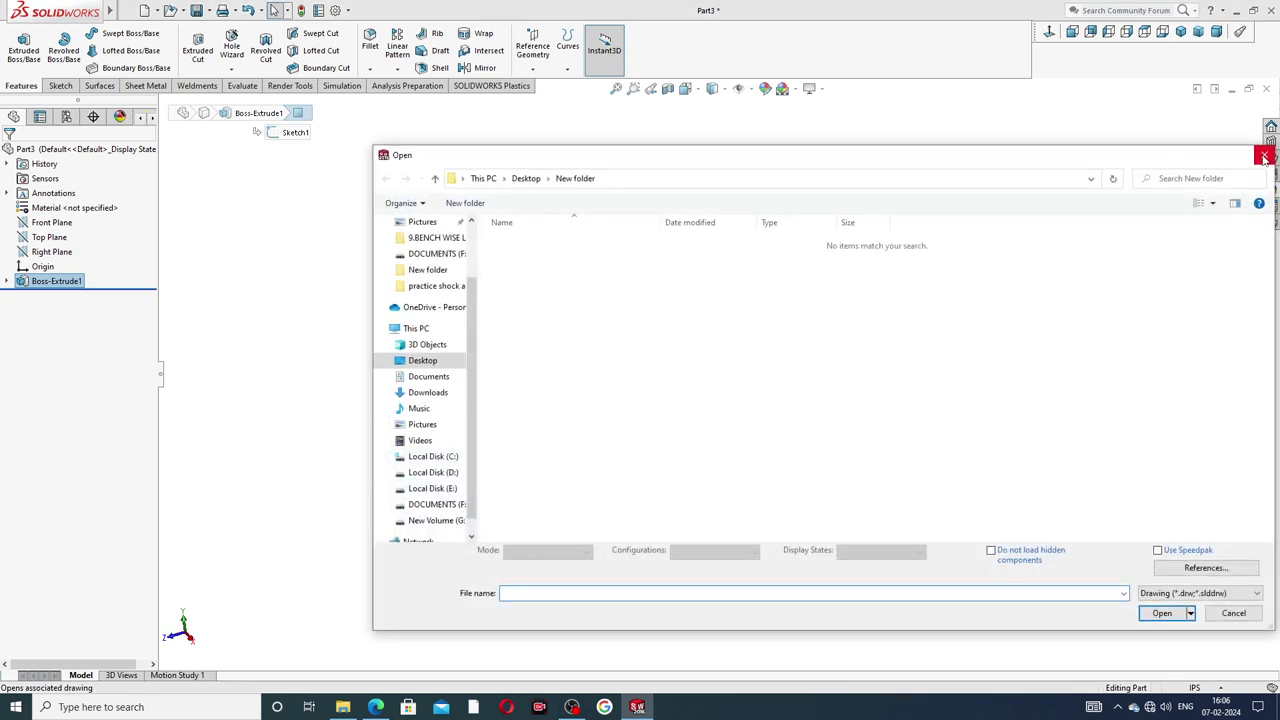
pyautogui.click(1264, 156)
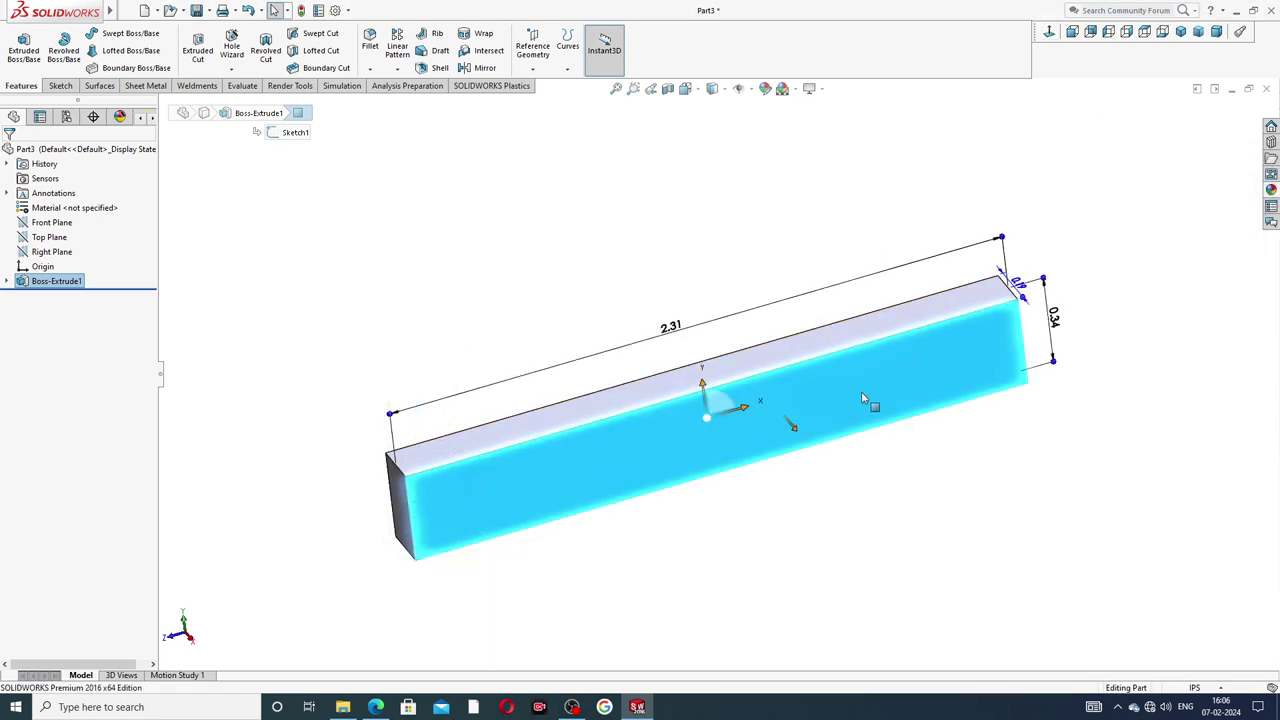
pyautogui.click(897, 368)
# Start a sketch on the bar's front face and view it Normal To.
pyautogui.click(941, 320)
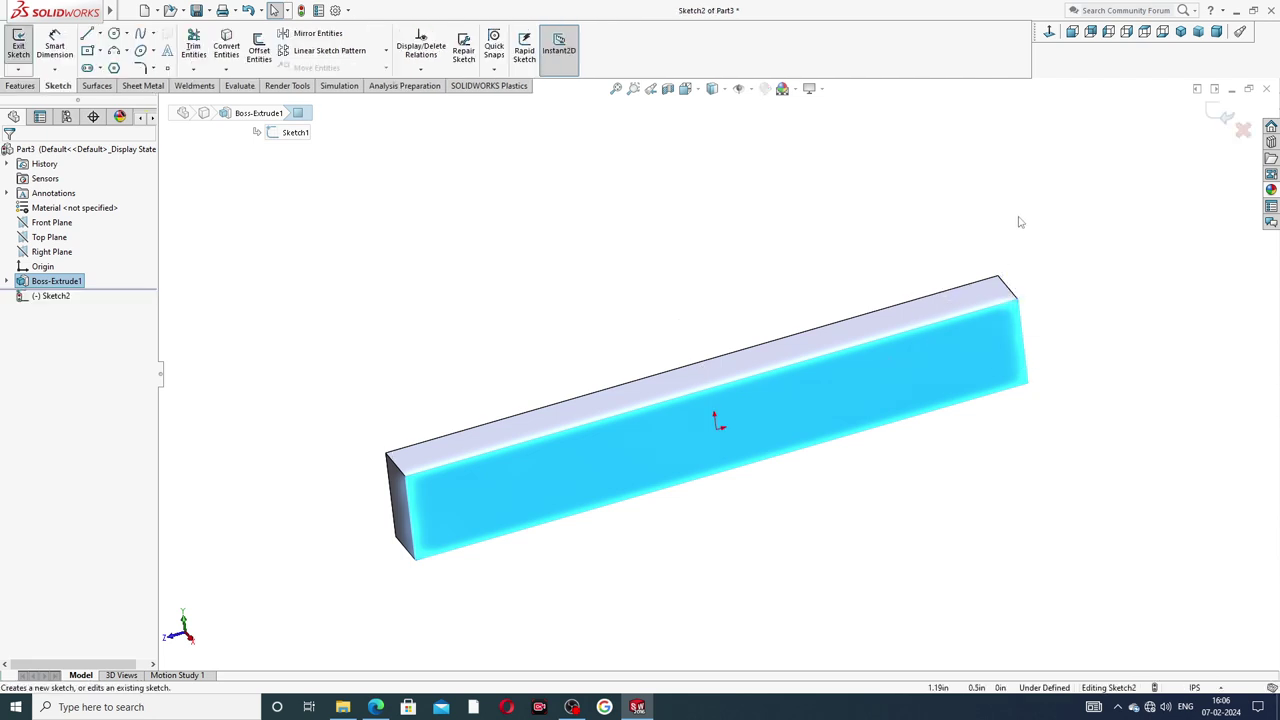
pyautogui.click(1050, 33)
pyautogui.scroll(-2, 737, 394)
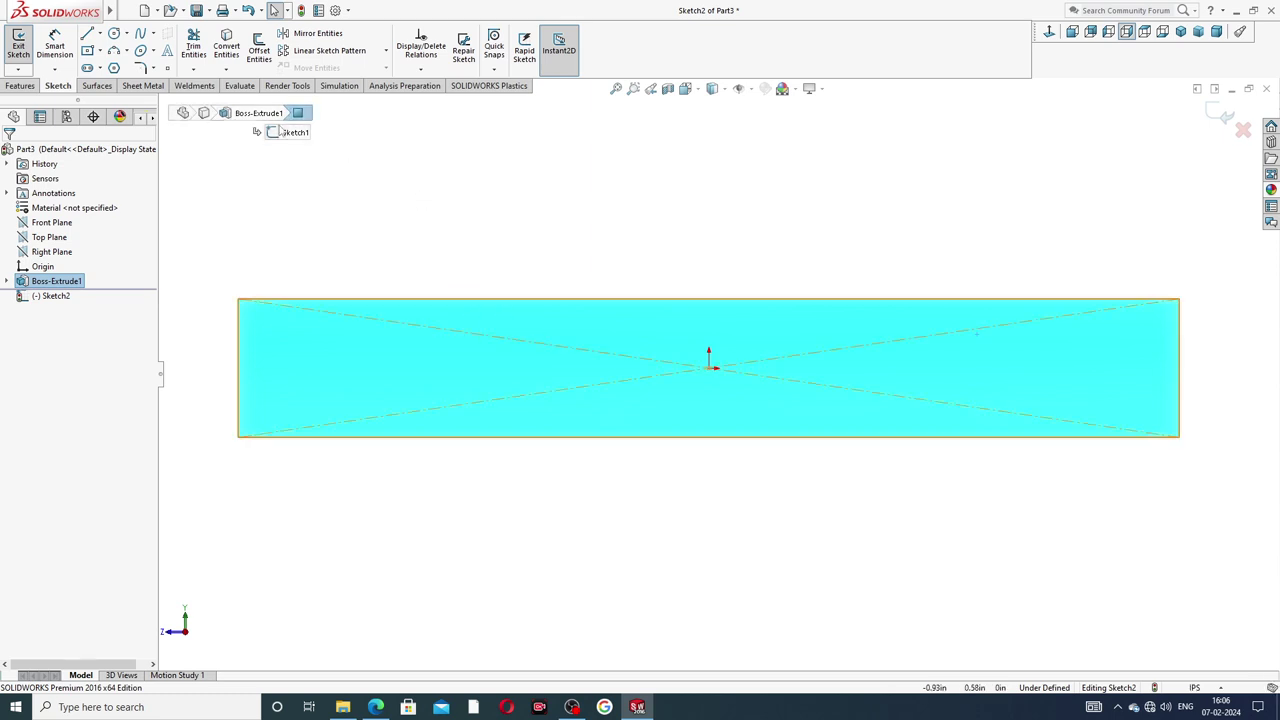
# Draw a corner rectangle rising from the bar's bottom edge for the notch.
pyautogui.click(100, 52)
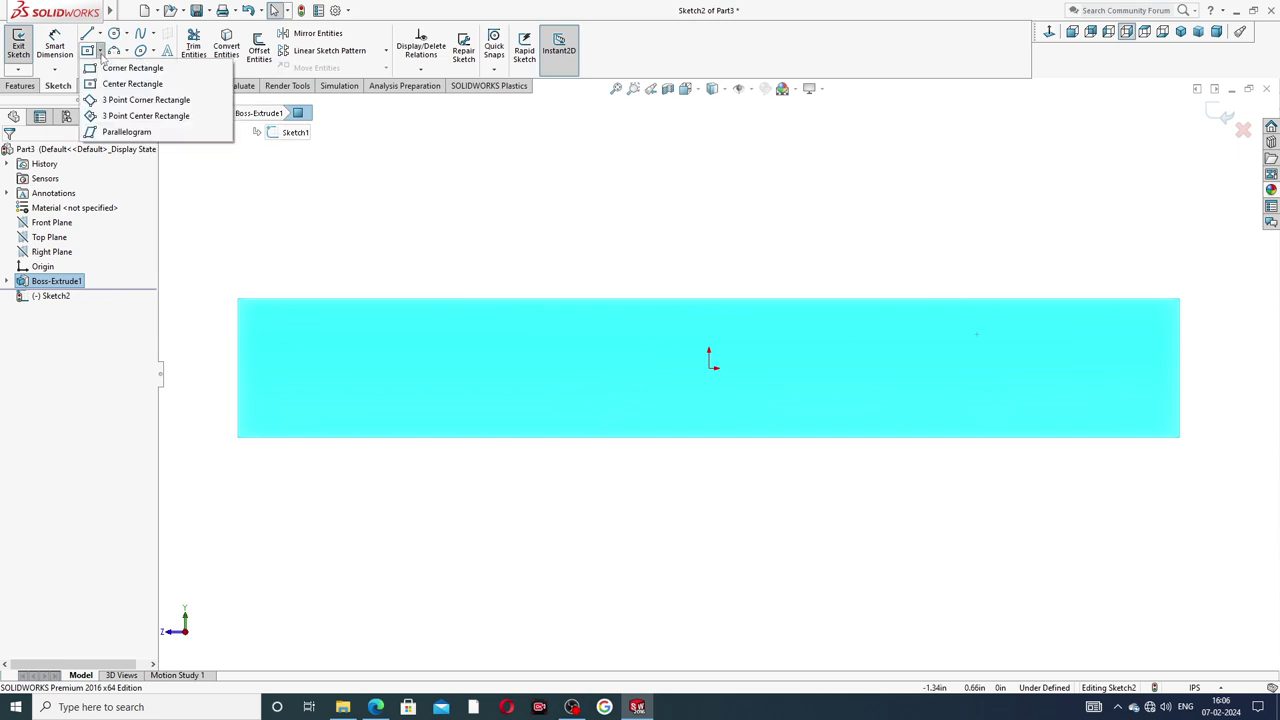
pyautogui.click(118, 68)
pyautogui.scroll(-3, 752, 409)
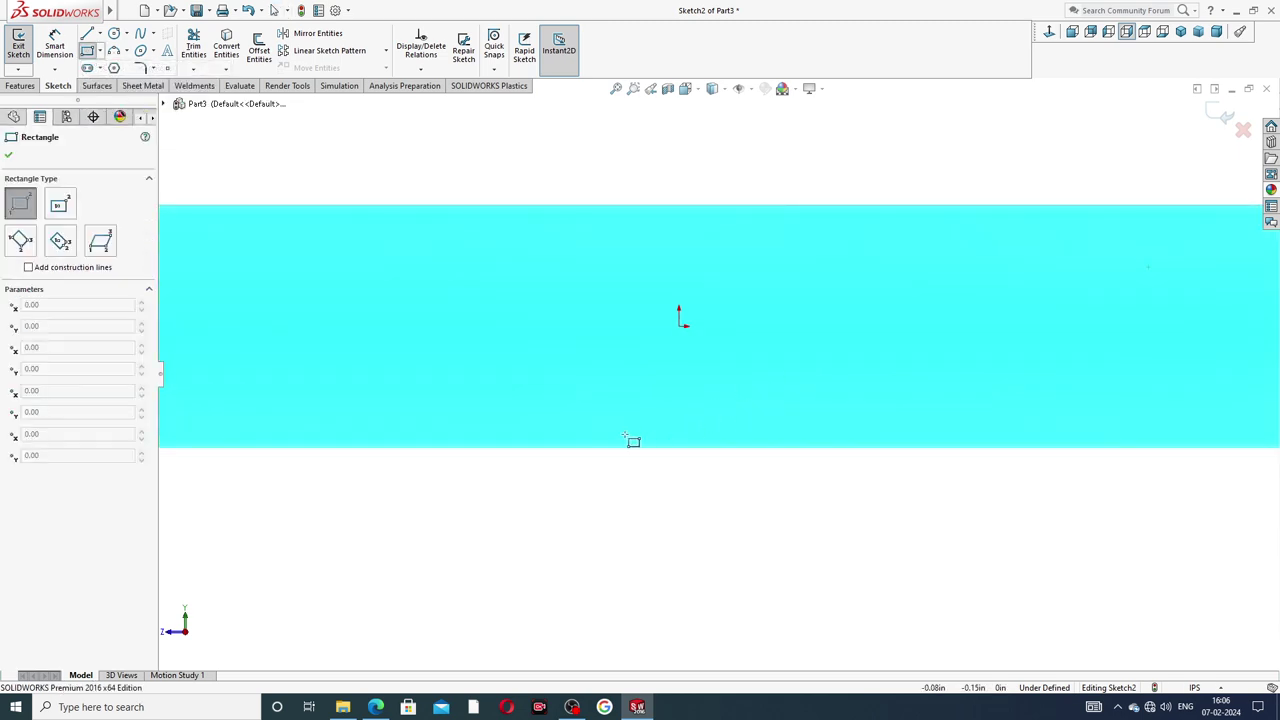
pyautogui.moveTo(547, 447)
pyautogui.mouseDown()
pyautogui.moveTo(766, 406)
pyautogui.moveTo(843, 289)
pyautogui.moveTo(832, 273)
pyautogui.mouseUp()
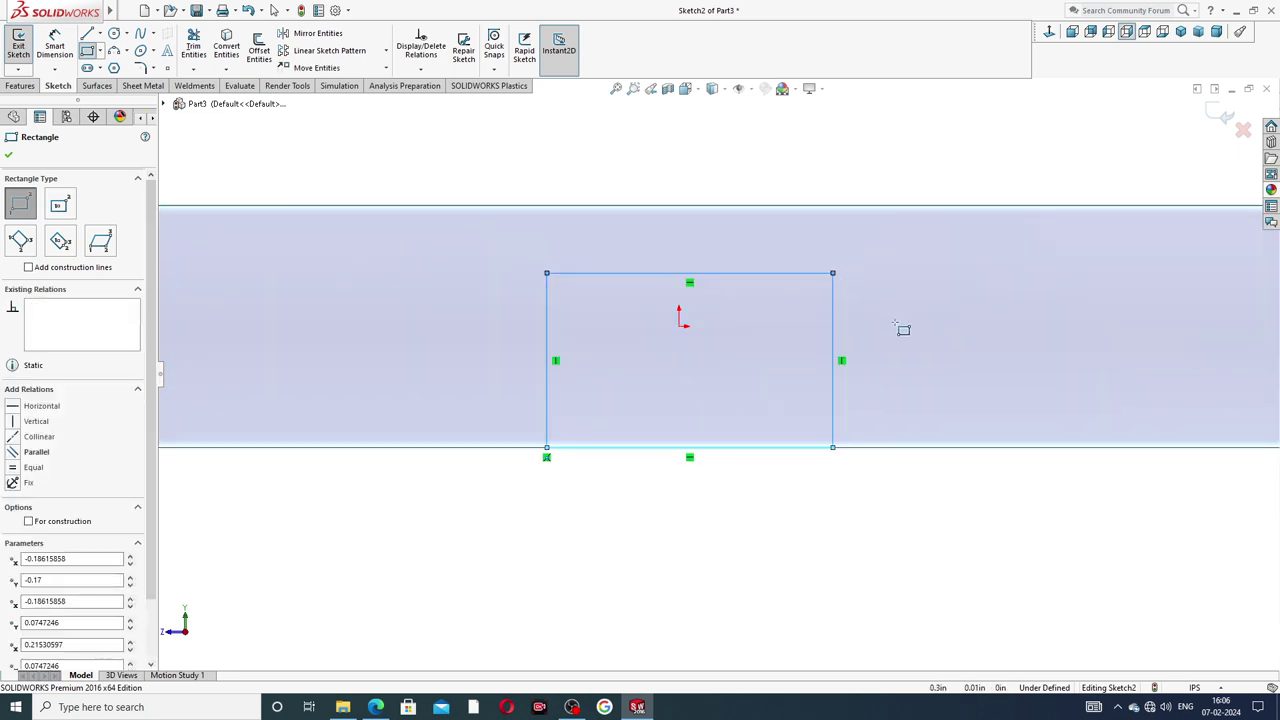
pyautogui.rightClick(887, 313)
pyautogui.click(905, 320)
pyautogui.scroll(4, 810, 371)
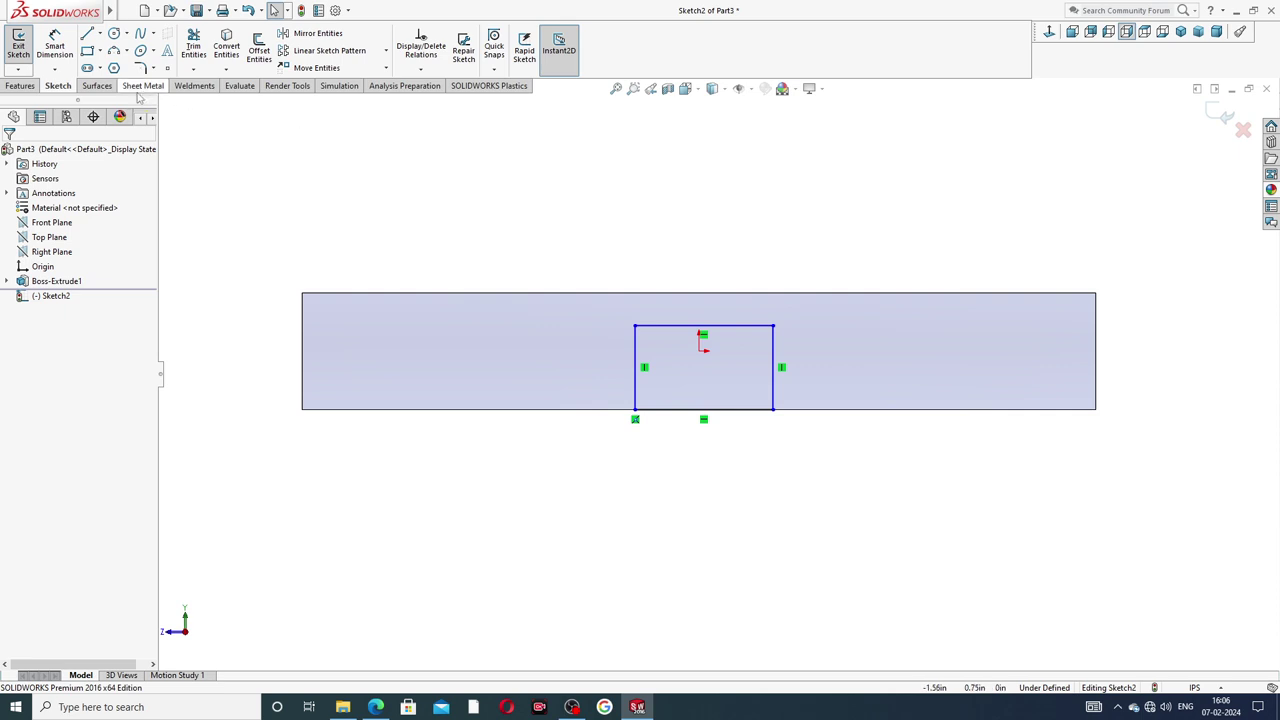
pyautogui.click(55, 46)
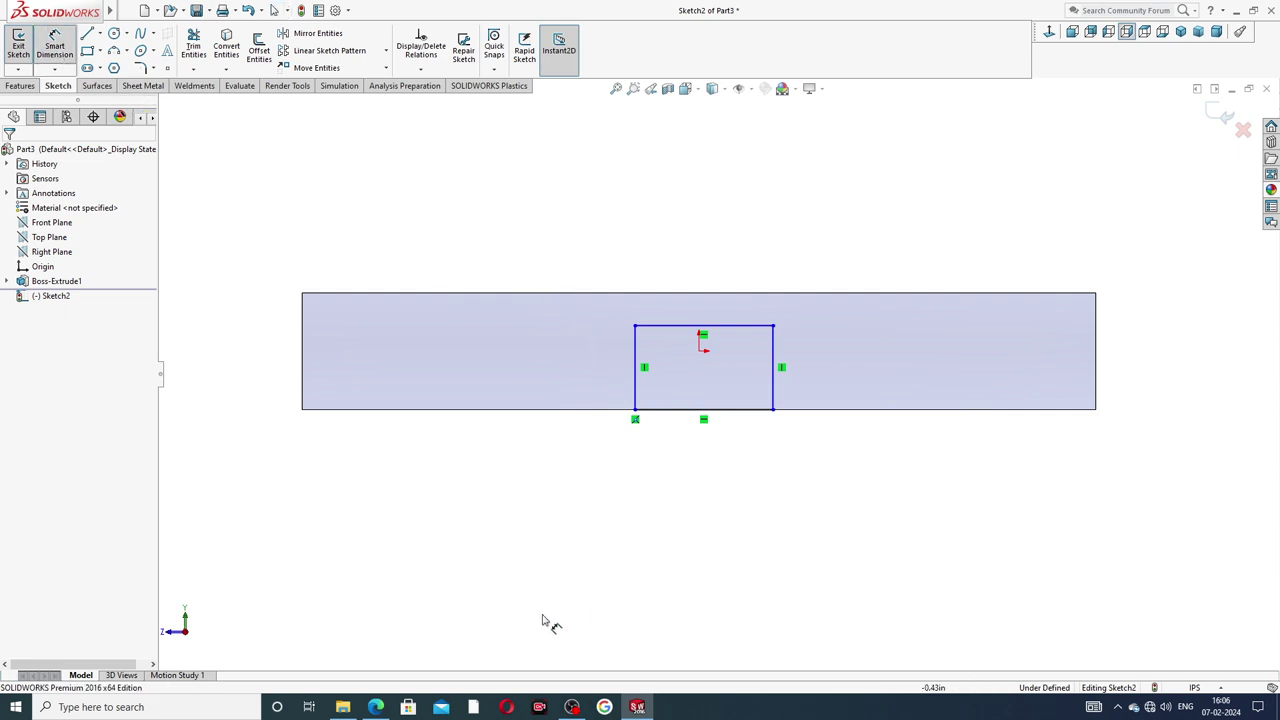
# Position the notch 1.09 in from the bar's left end.
pyautogui.click(376, 707)
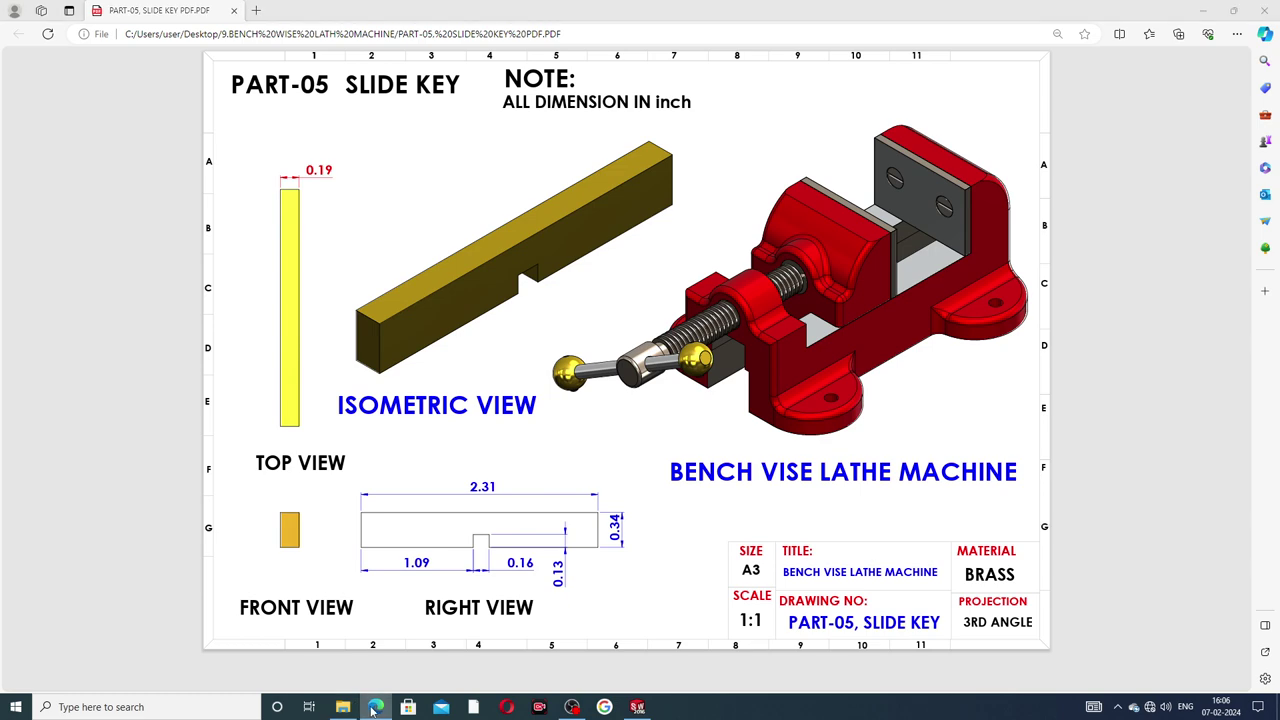
pyautogui.click(375, 707)
pyautogui.click(305, 355)
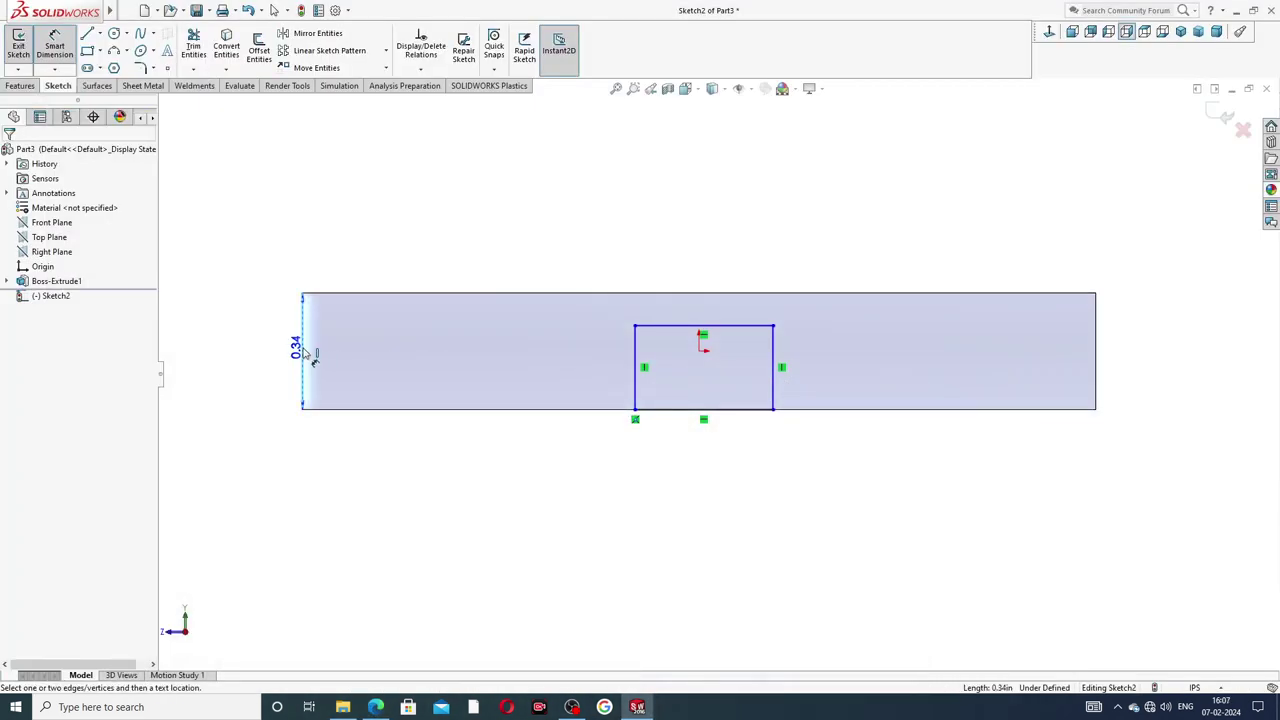
pyautogui.click(640, 368)
pyautogui.click(510, 461)
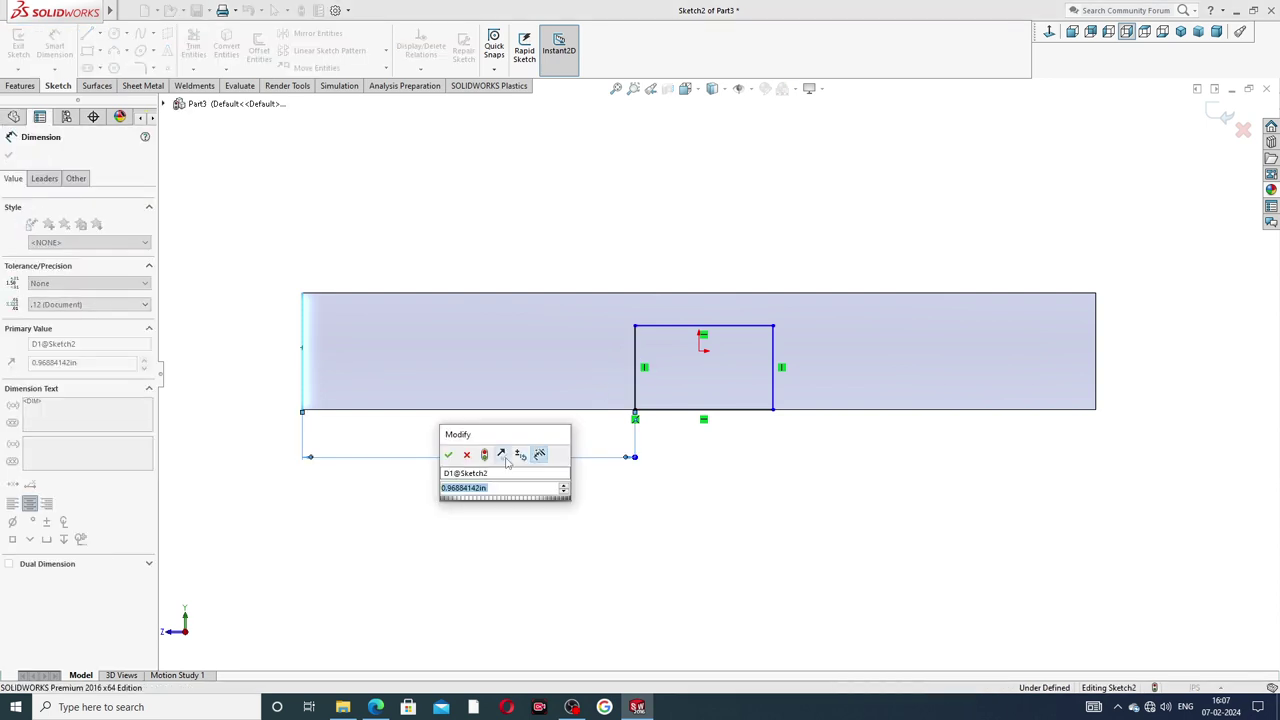
pyautogui.write('1.09')
pyautogui.press('Return')
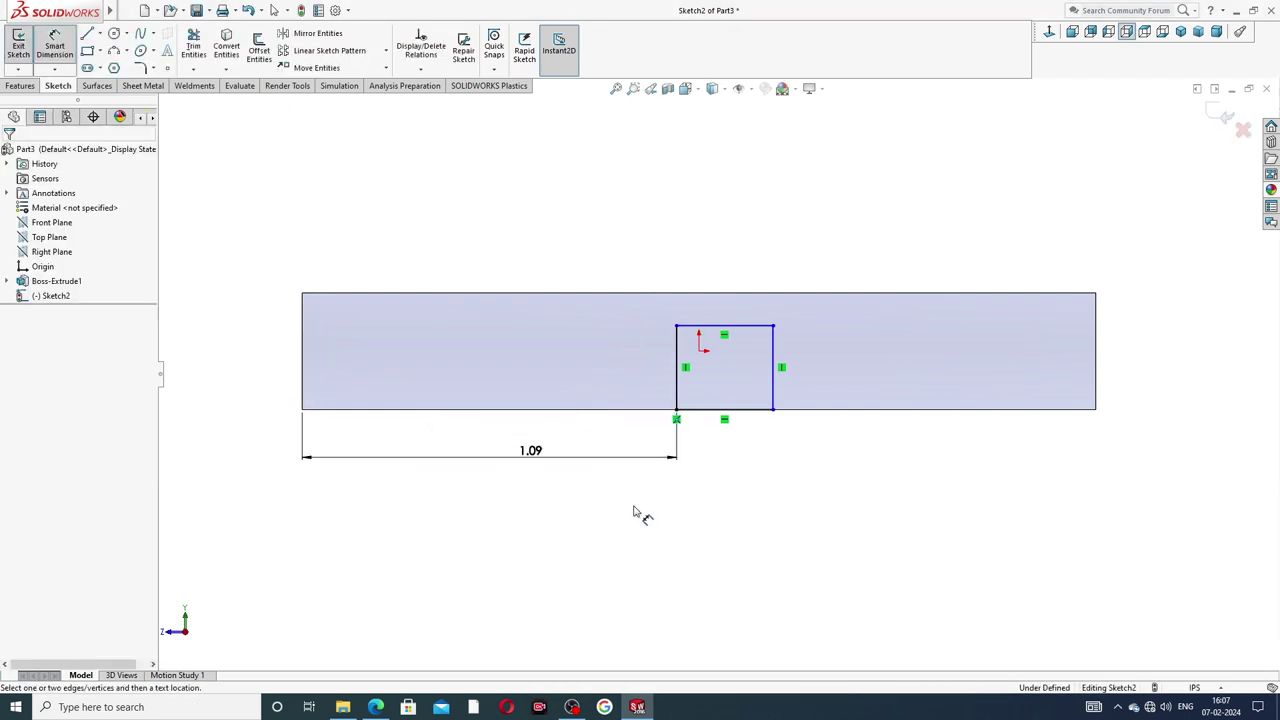
# Set the notch width to 0.16 in.
pyautogui.click(738, 408)
pyautogui.click(737, 448)
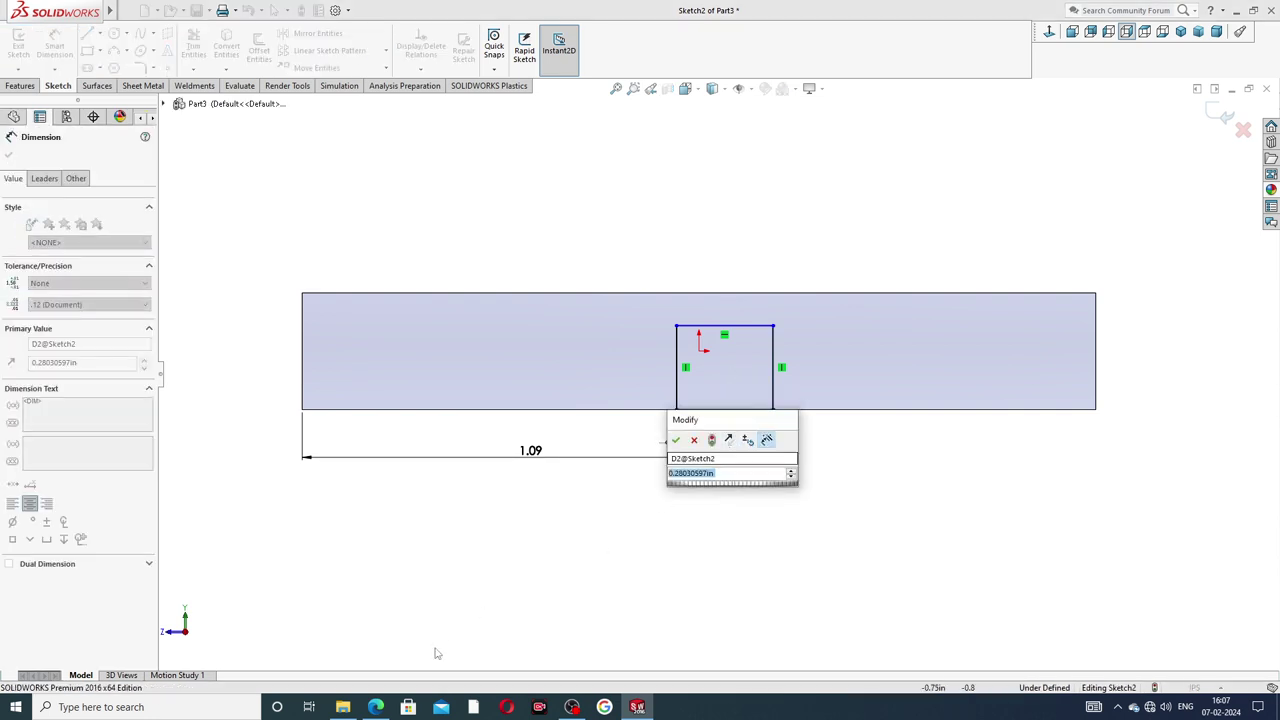
pyautogui.click(376, 707)
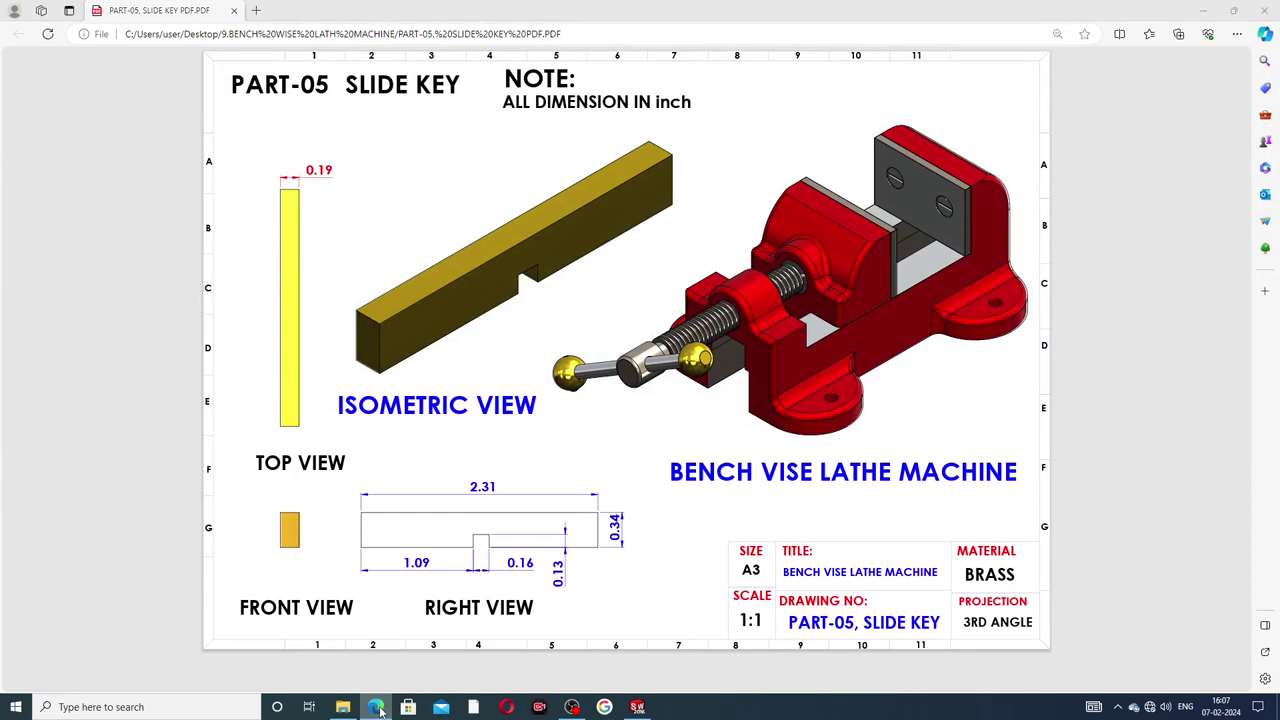
pyautogui.click(376, 707)
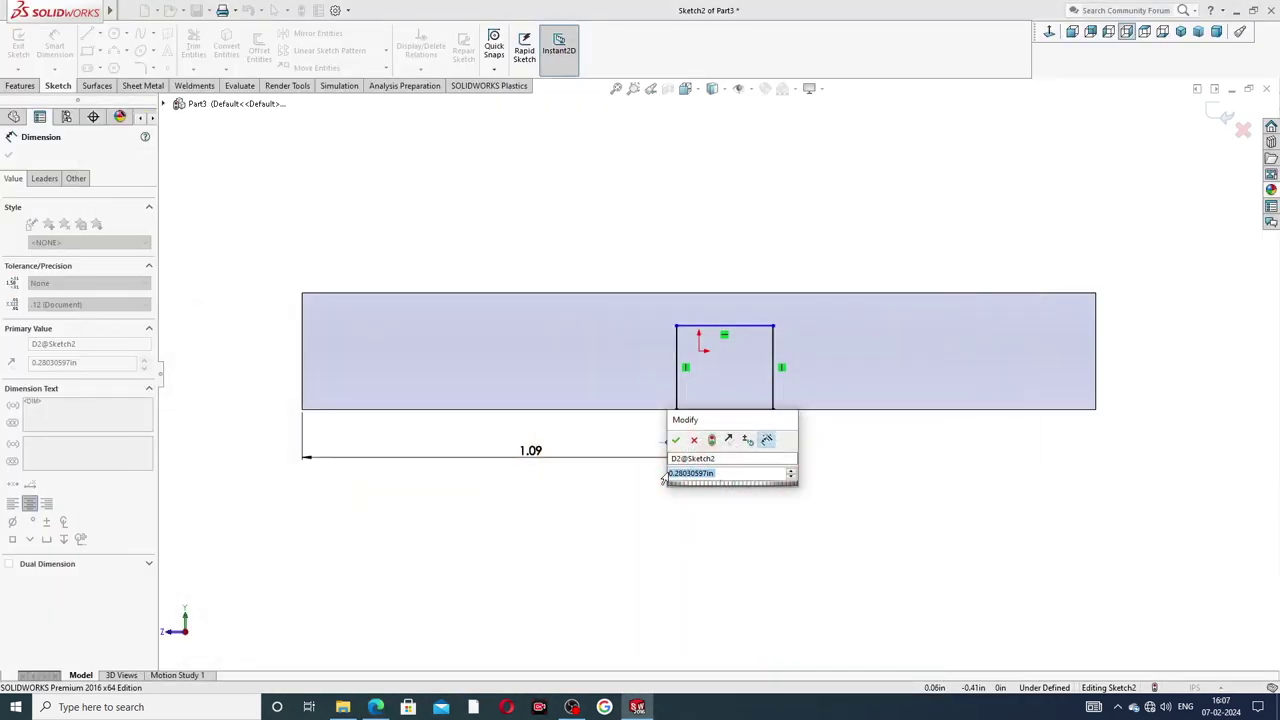
pyautogui.press('BackSpace')
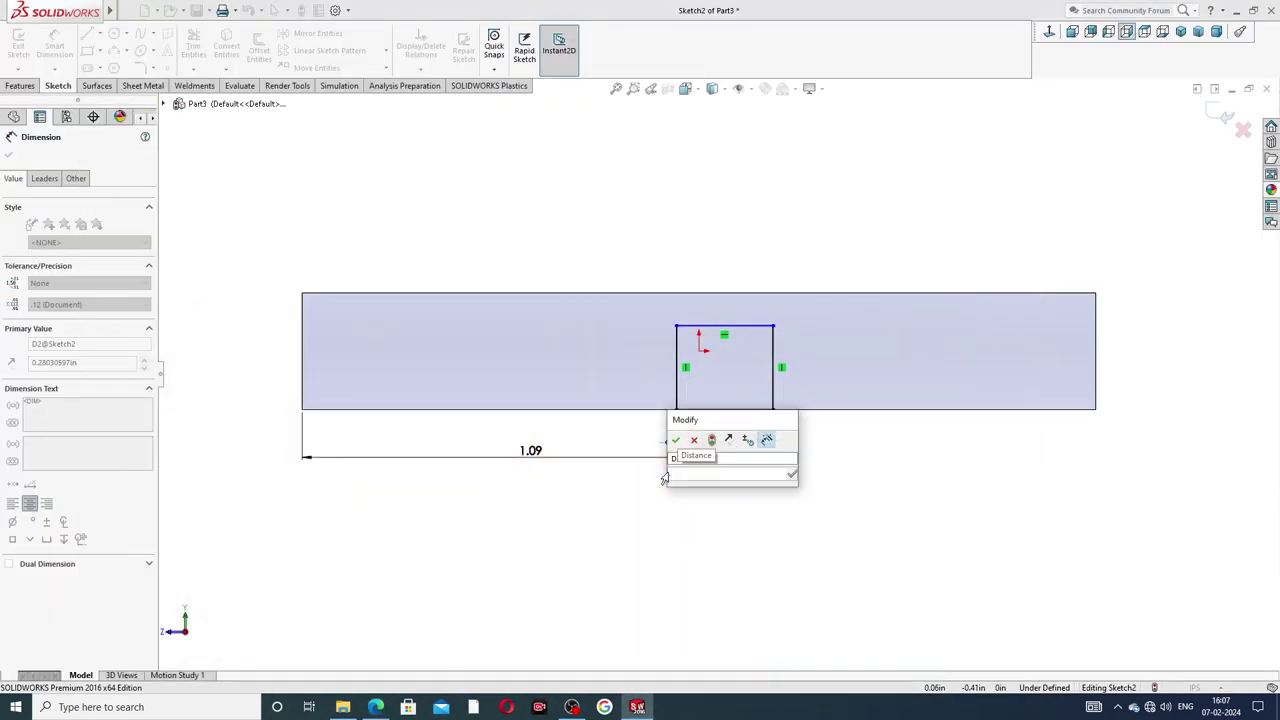
pyautogui.write('0.16')
pyautogui.press('Return')
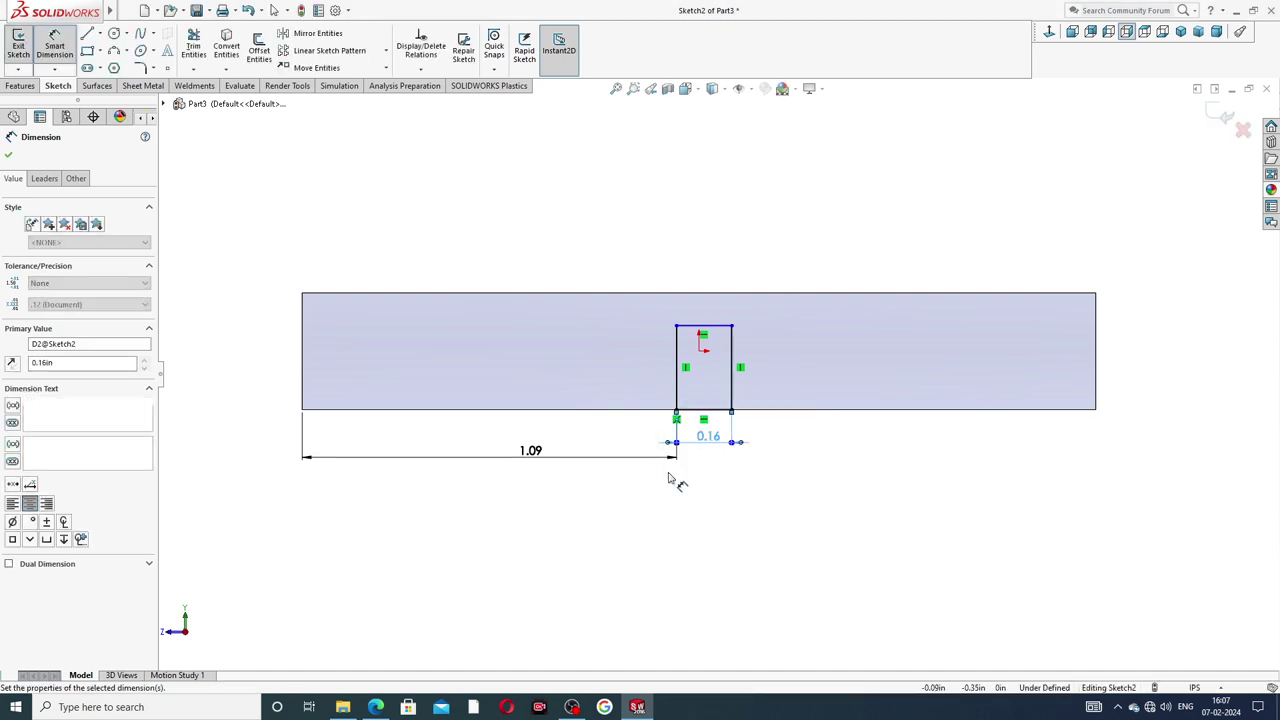
pyautogui.click(752, 497)
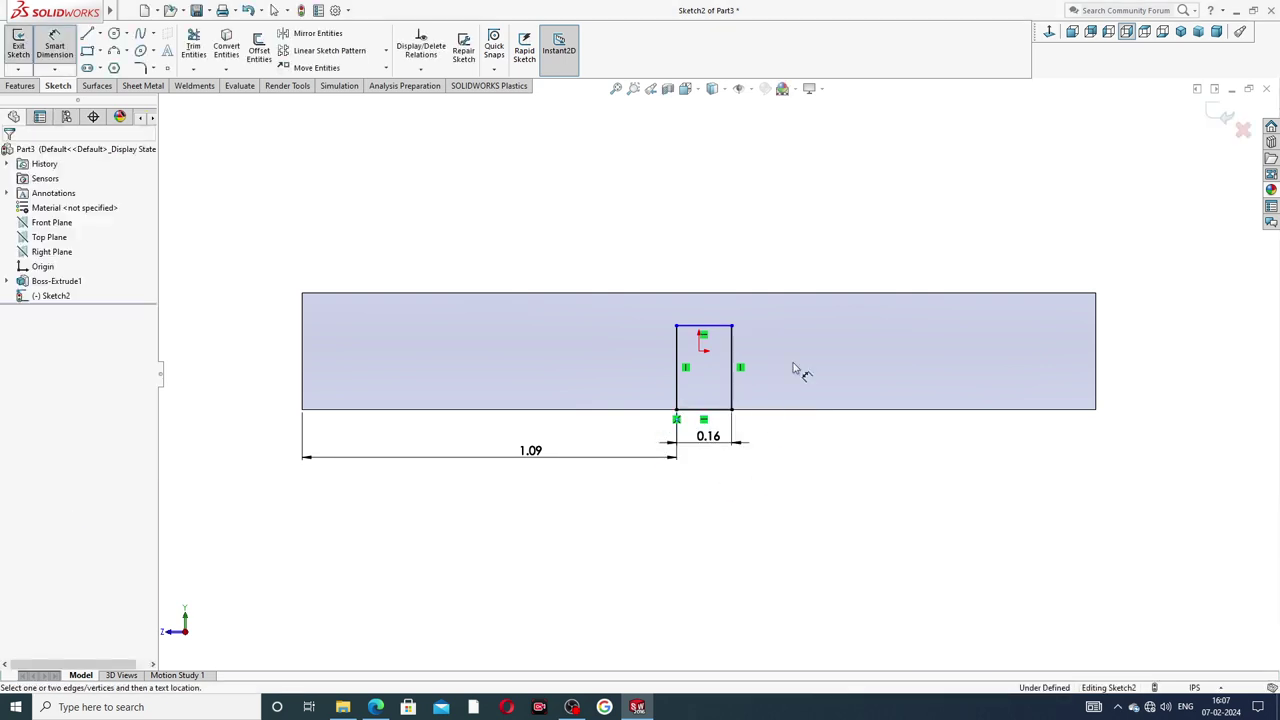
# Set the notch height to 0.13 in, correcting the mistyped 0.3 value.
pyautogui.click(733, 347)
pyautogui.click(760, 367)
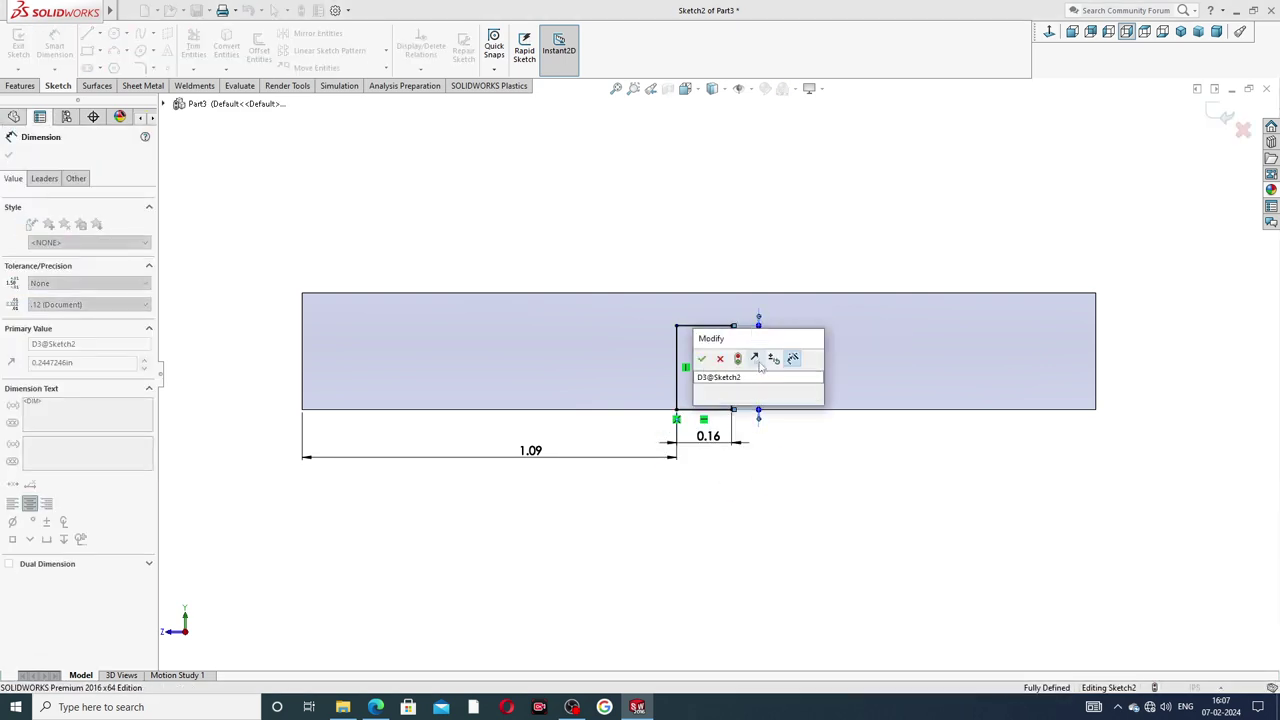
pyautogui.write('.3')
pyautogui.press('Return')
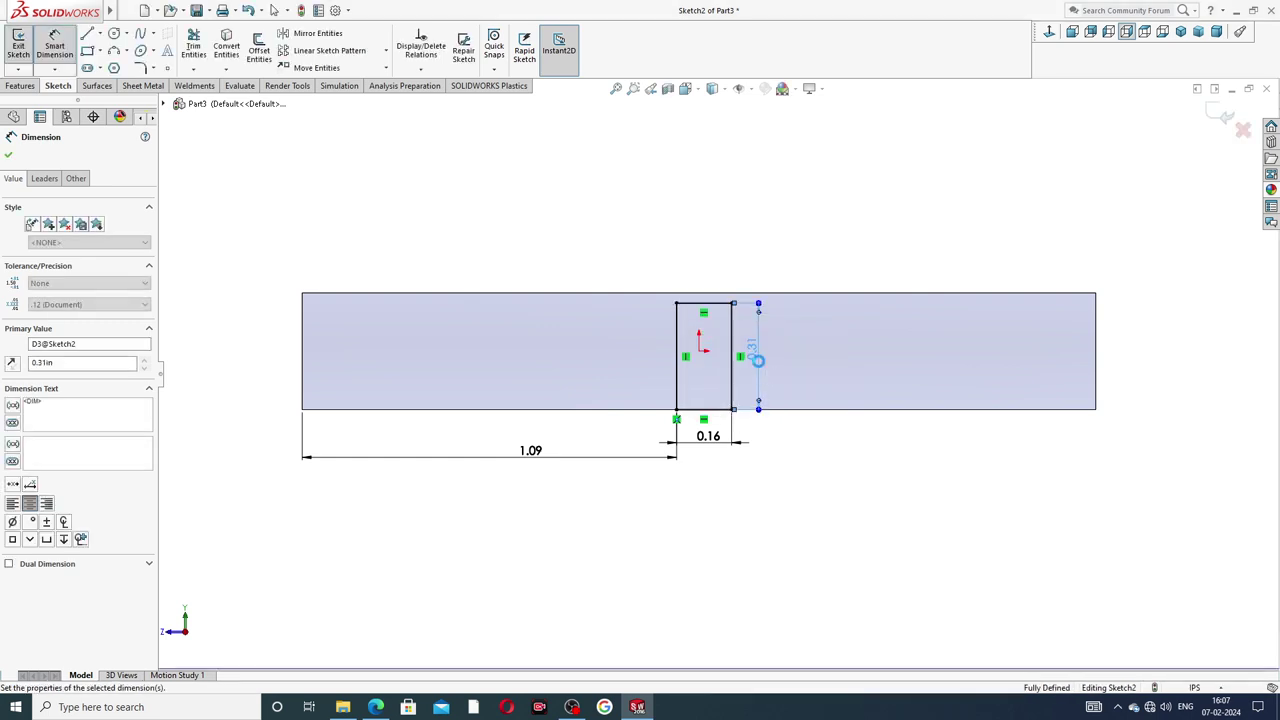
pyautogui.click(838, 443)
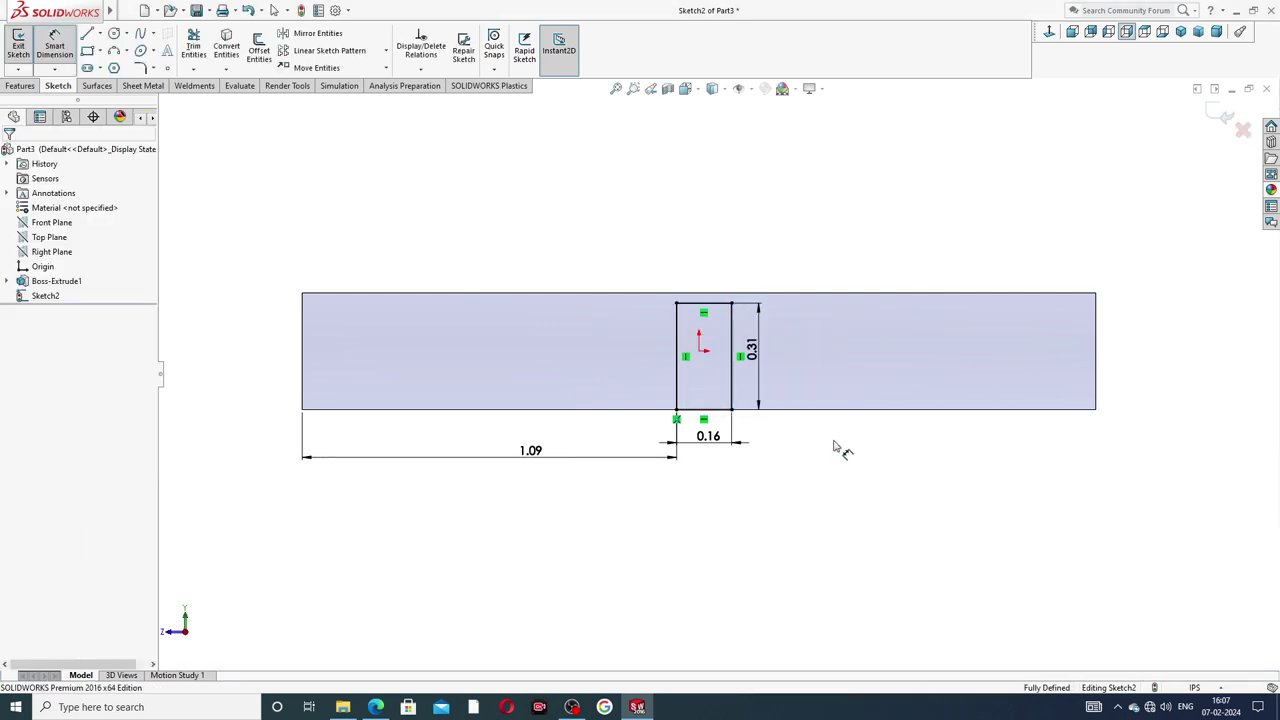
pyautogui.click(376, 707)
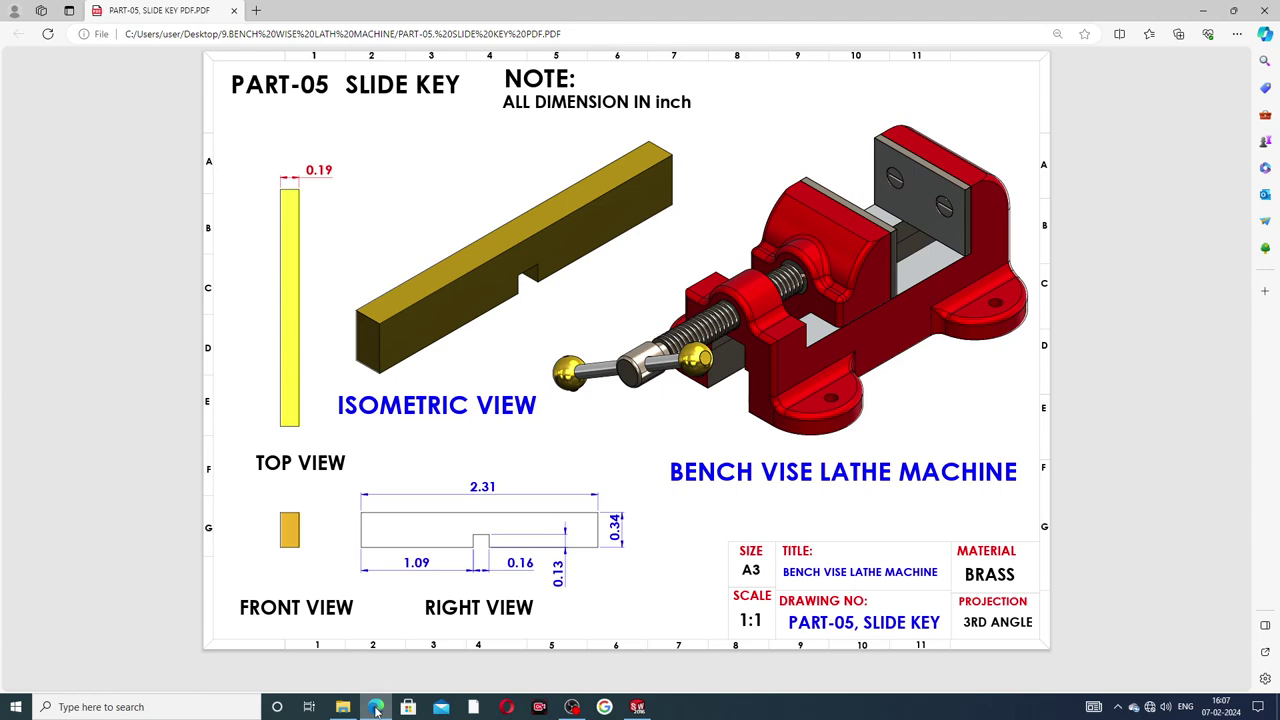
pyautogui.click(376, 707)
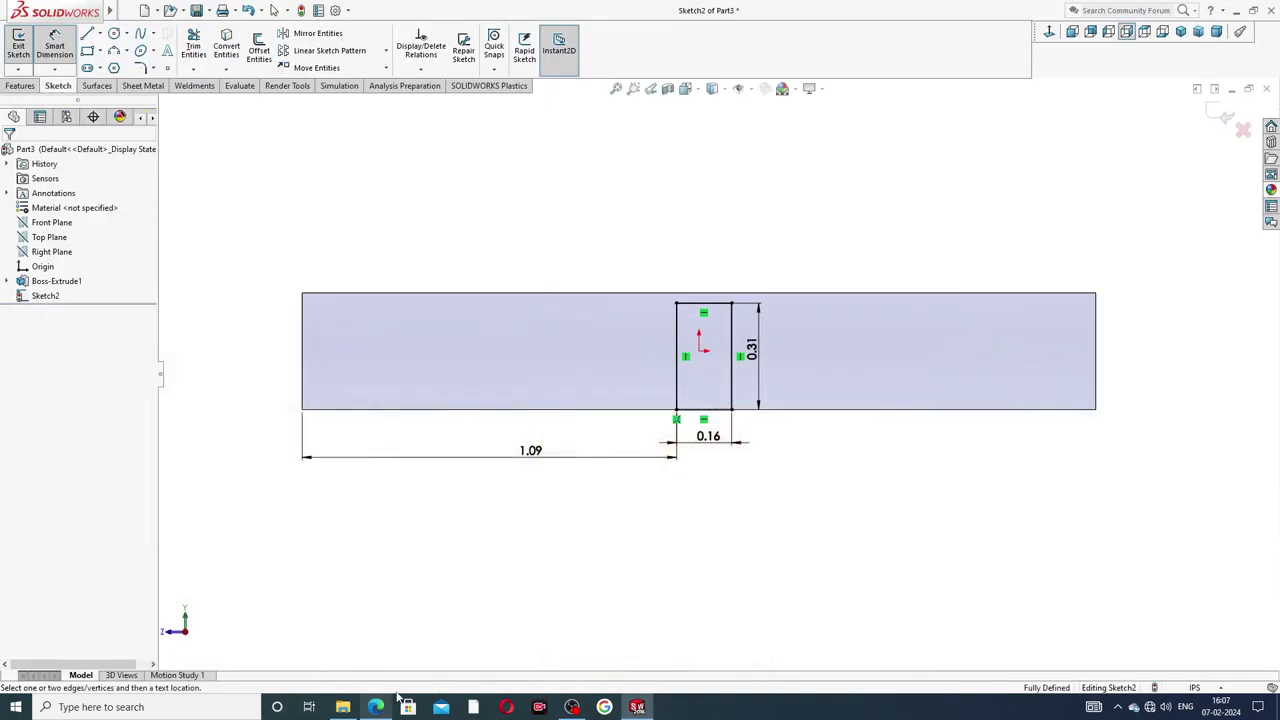
pyautogui.doubleClick(751, 349)
pyautogui.press('BackSpace')
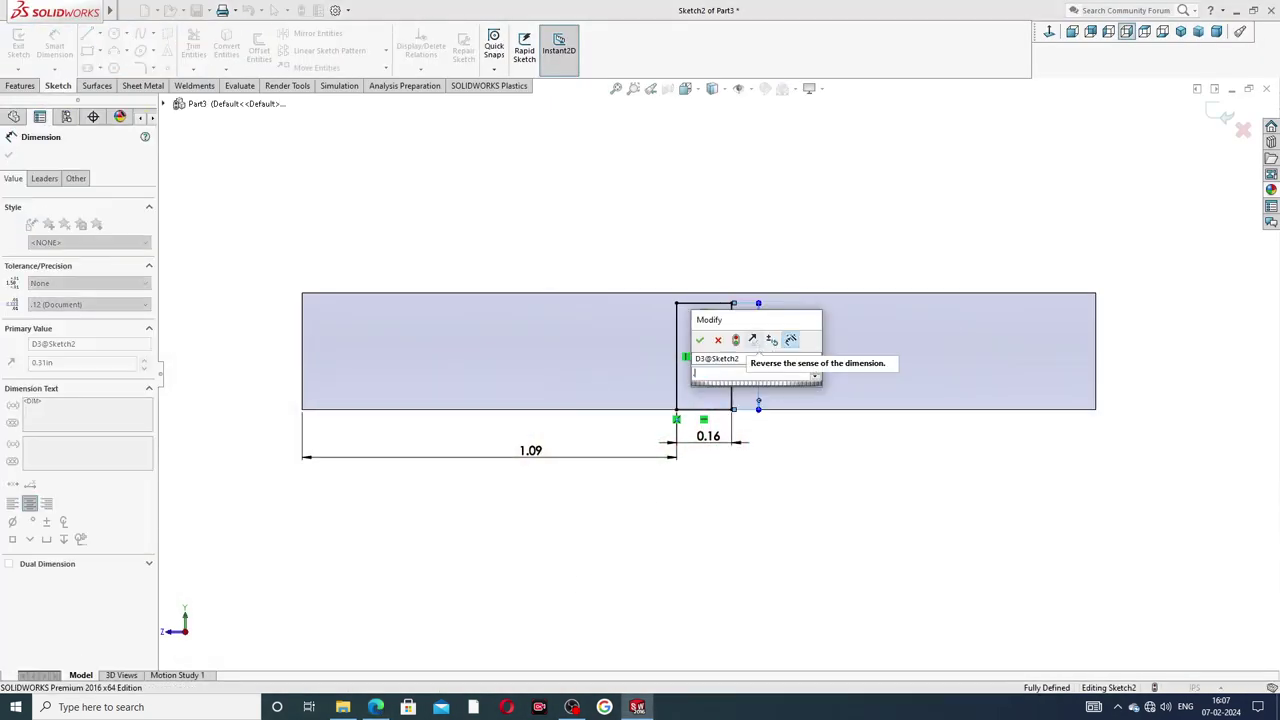
pyautogui.write('.13')
pyautogui.press('Return')
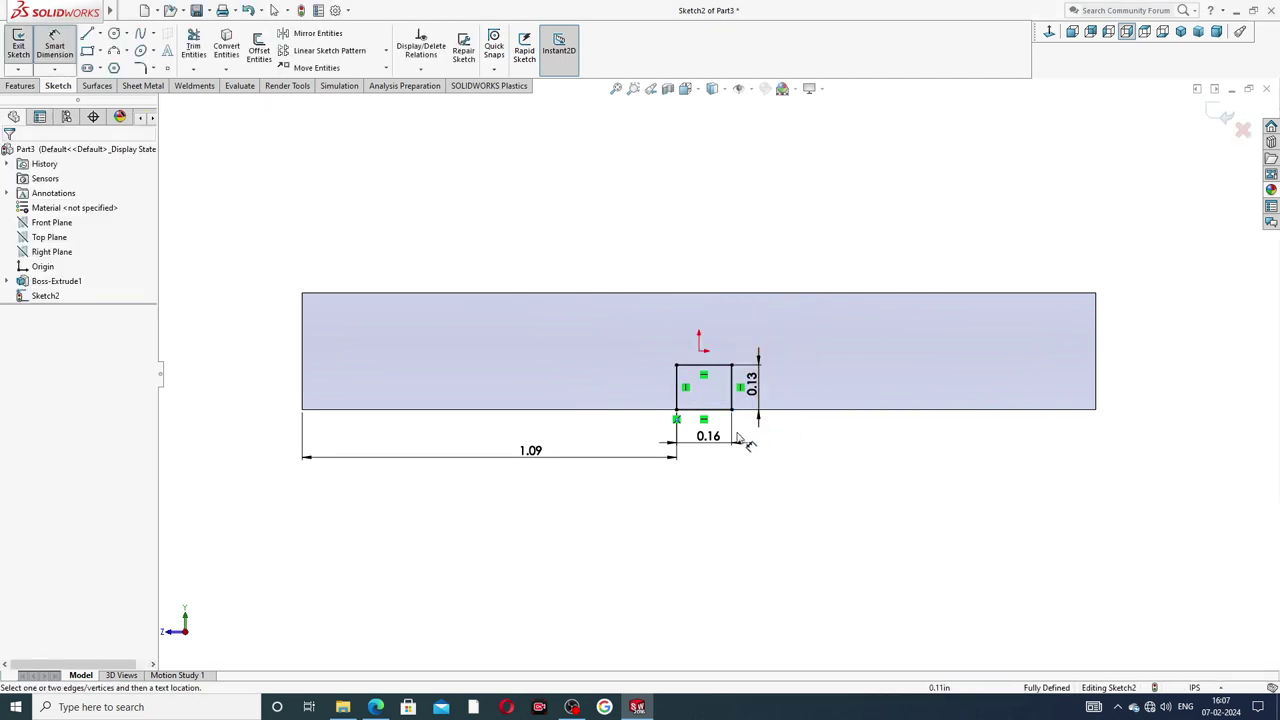
# Tidy the placement of the 0.16, 1.09 and 0.13 dimensions.
pyautogui.moveTo(712, 443); pyautogui.dragTo(709, 452)
pyautogui.moveTo(543, 462); pyautogui.dragTo(543, 439)
pyautogui.moveTo(752, 383); pyautogui.dragTo(765, 380)
pyautogui.click(787, 476)
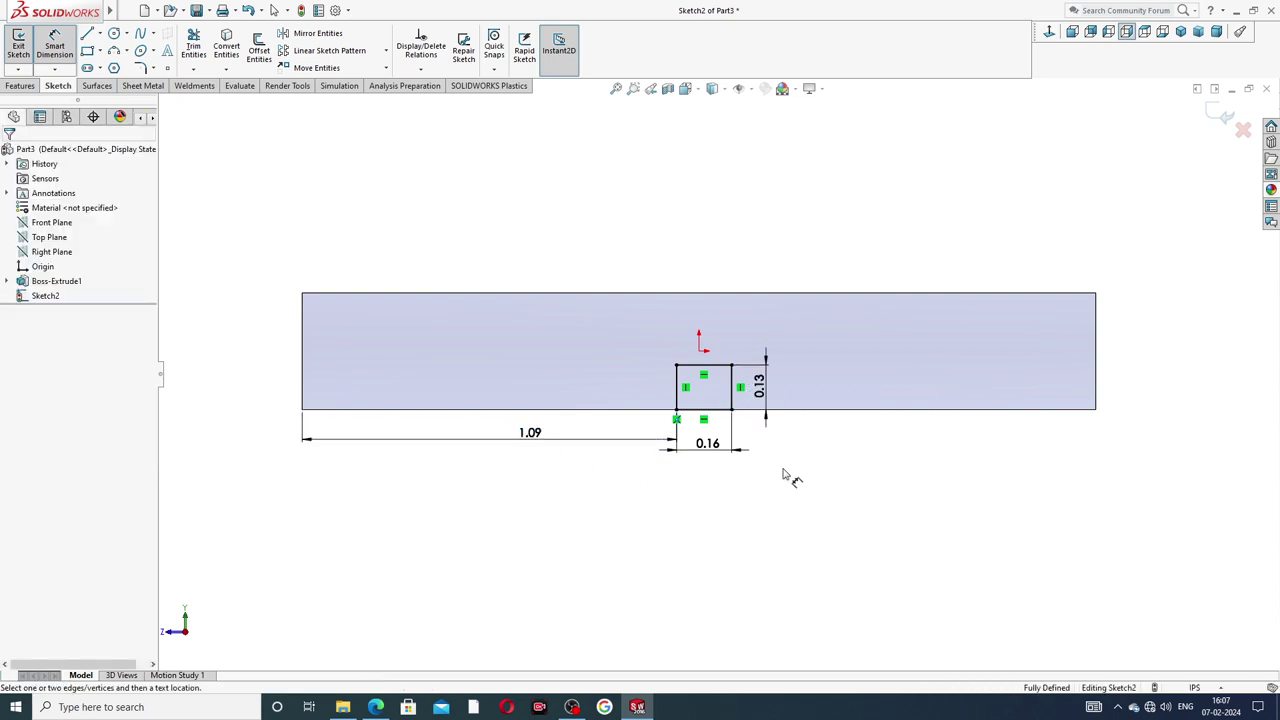
# Exit Smart Dimension back to Select and recheck the reference drawing.
pyautogui.rightClick(784, 475)
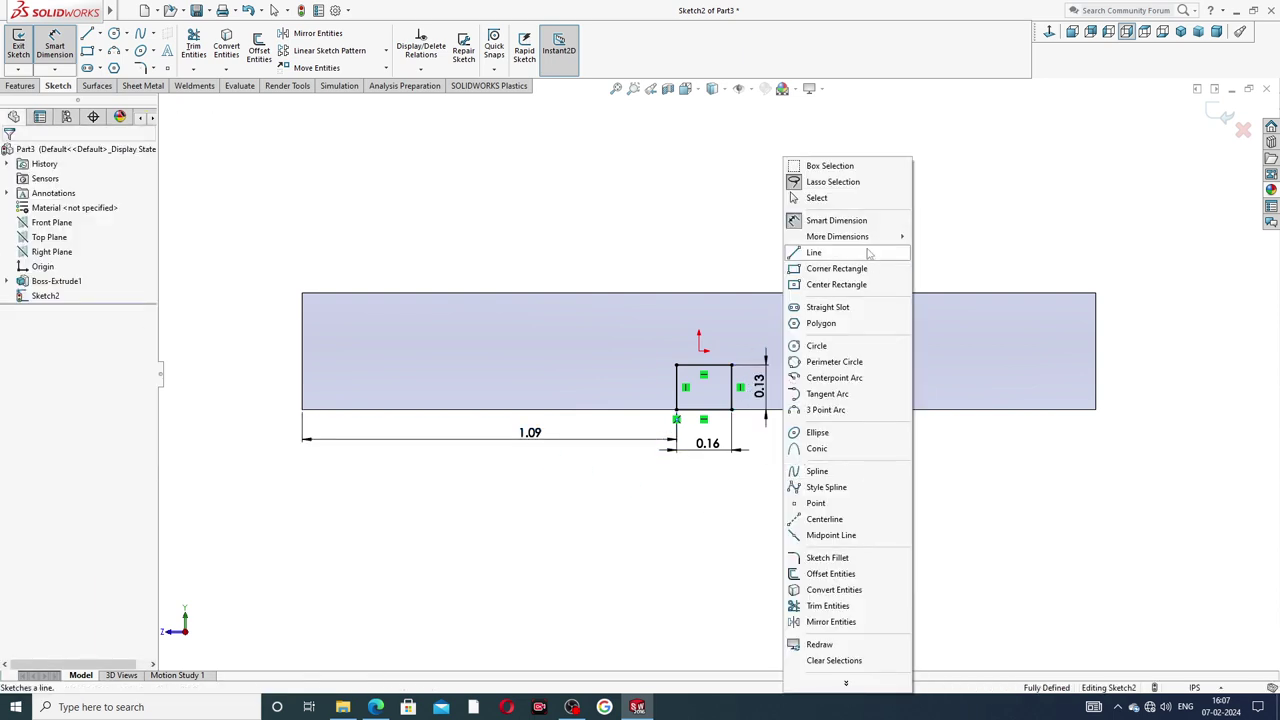
pyautogui.click(838, 200)
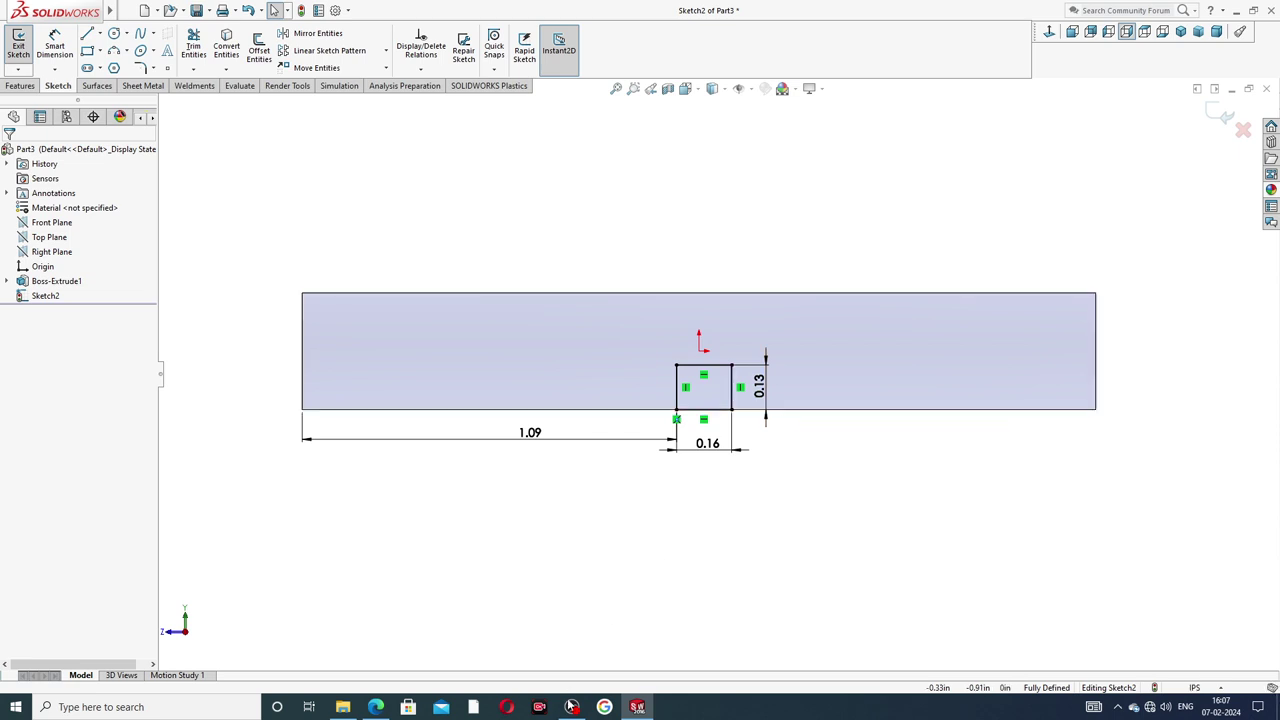
pyautogui.click(376, 708)
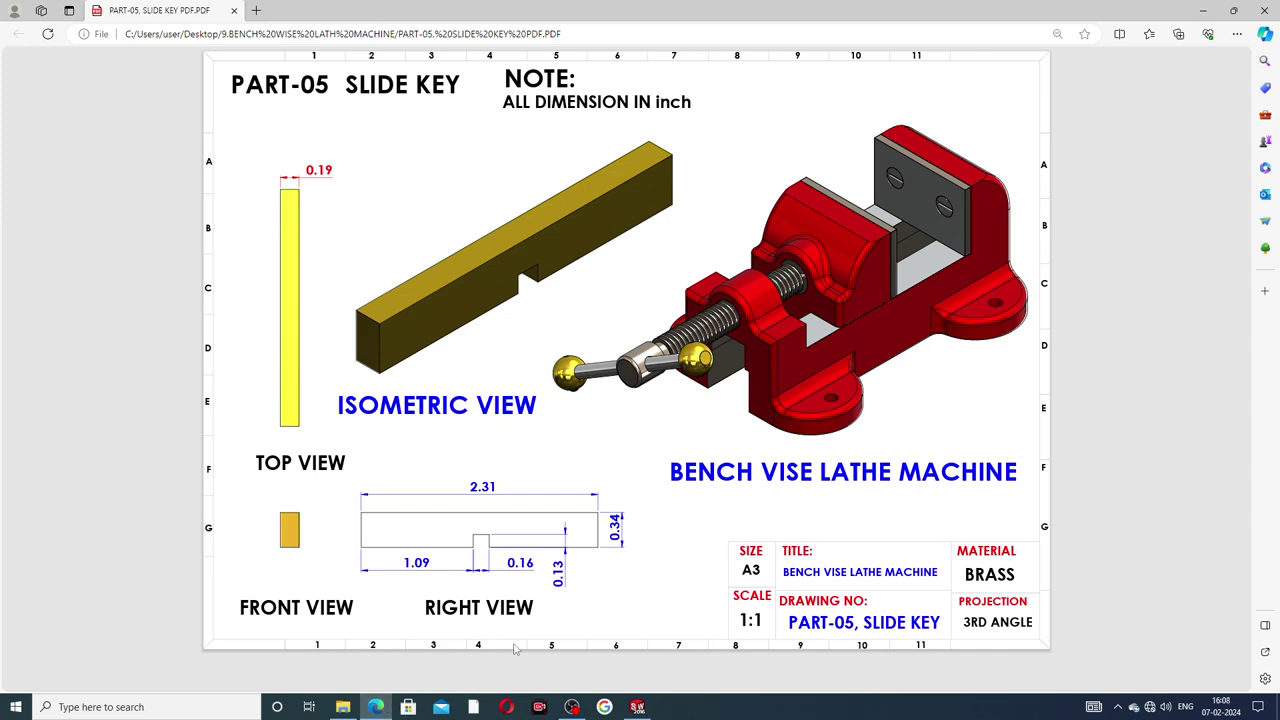
pyautogui.click(376, 707)
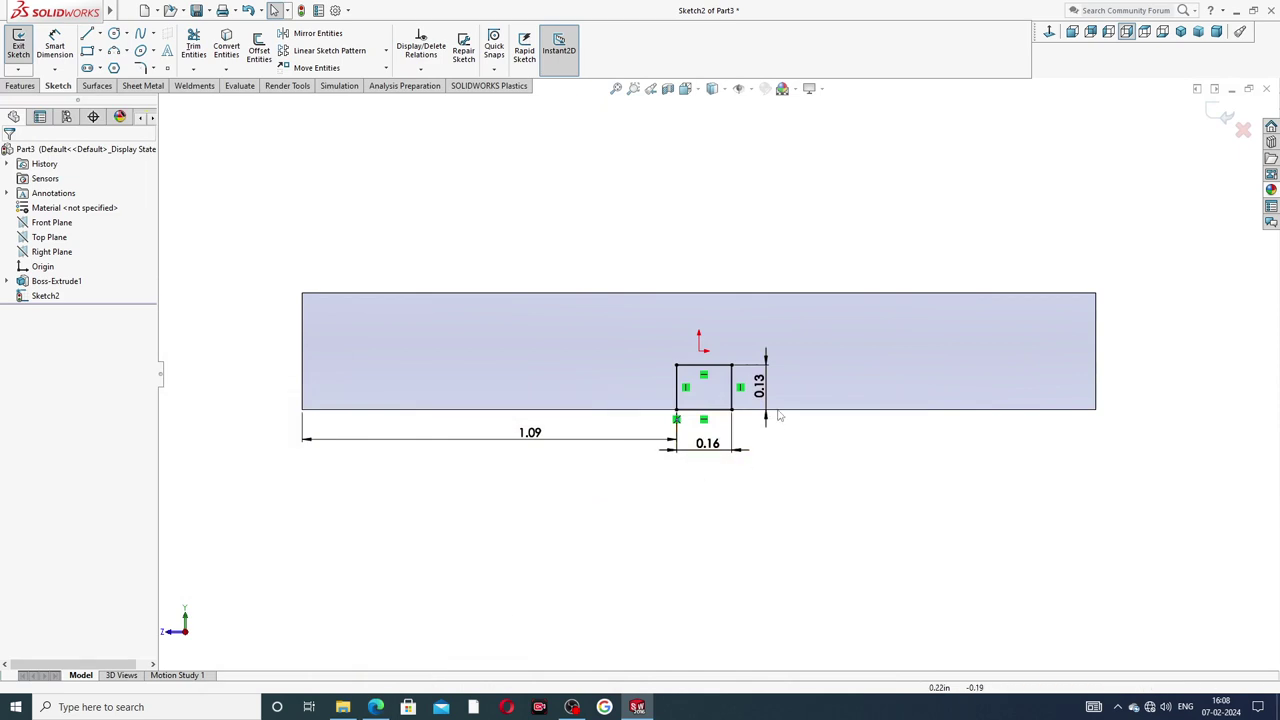
pyautogui.click(20, 85)
# Cut the notch sketch Through All as Cut-Extrude1 and orbit to inspect the slot.
pyautogui.click(198, 50)
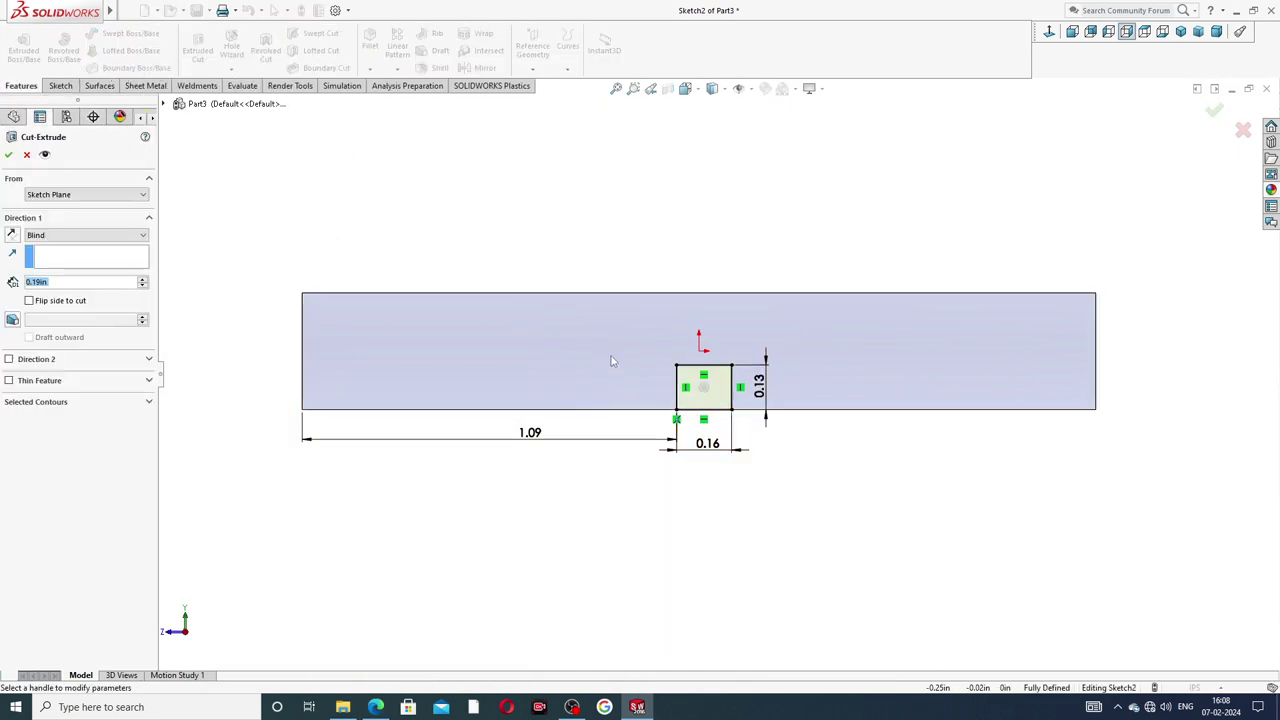
pyautogui.click(68, 237)
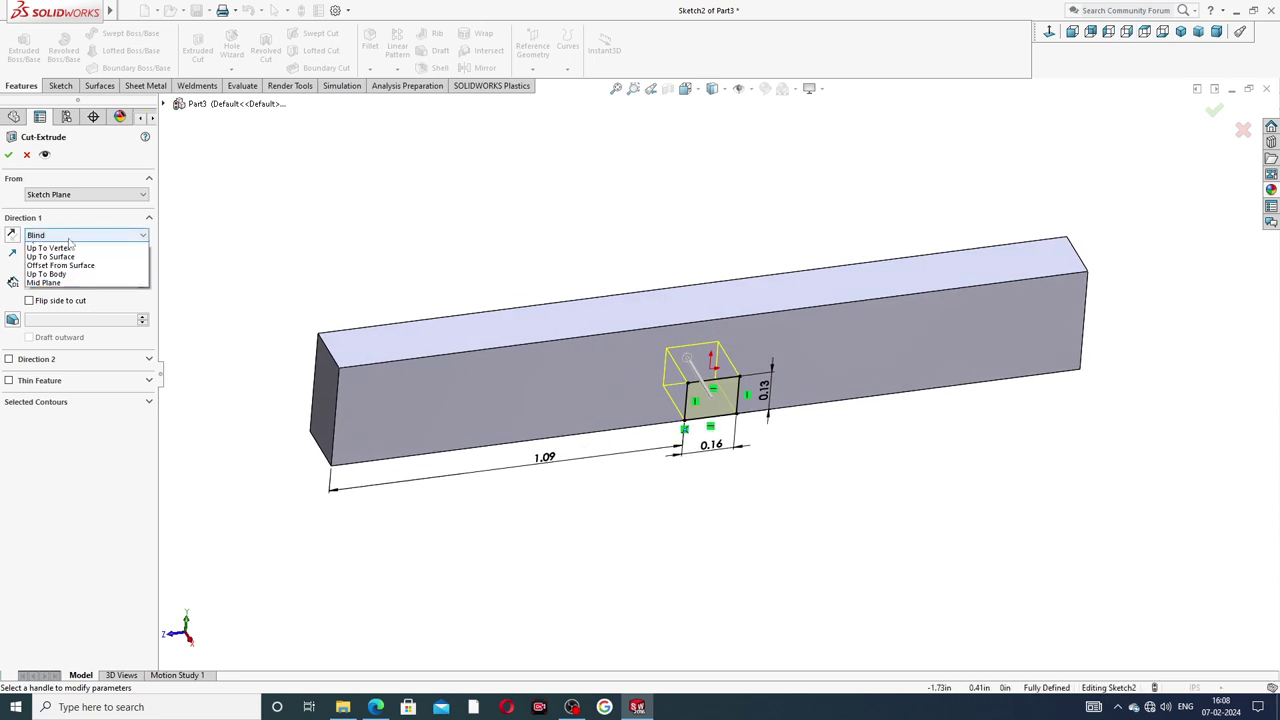
pyautogui.click(70, 257)
pyautogui.click(8, 155)
pyautogui.moveTo(657, 294); pyautogui.dragTo(669, 266, button='middle')
pyautogui.moveTo(722, 353)
pyautogui.mouseDown(button='middle')
pyautogui.moveTo(680, 289)
pyautogui.moveTo(735, 331)
pyautogui.mouseUp(button='middle')
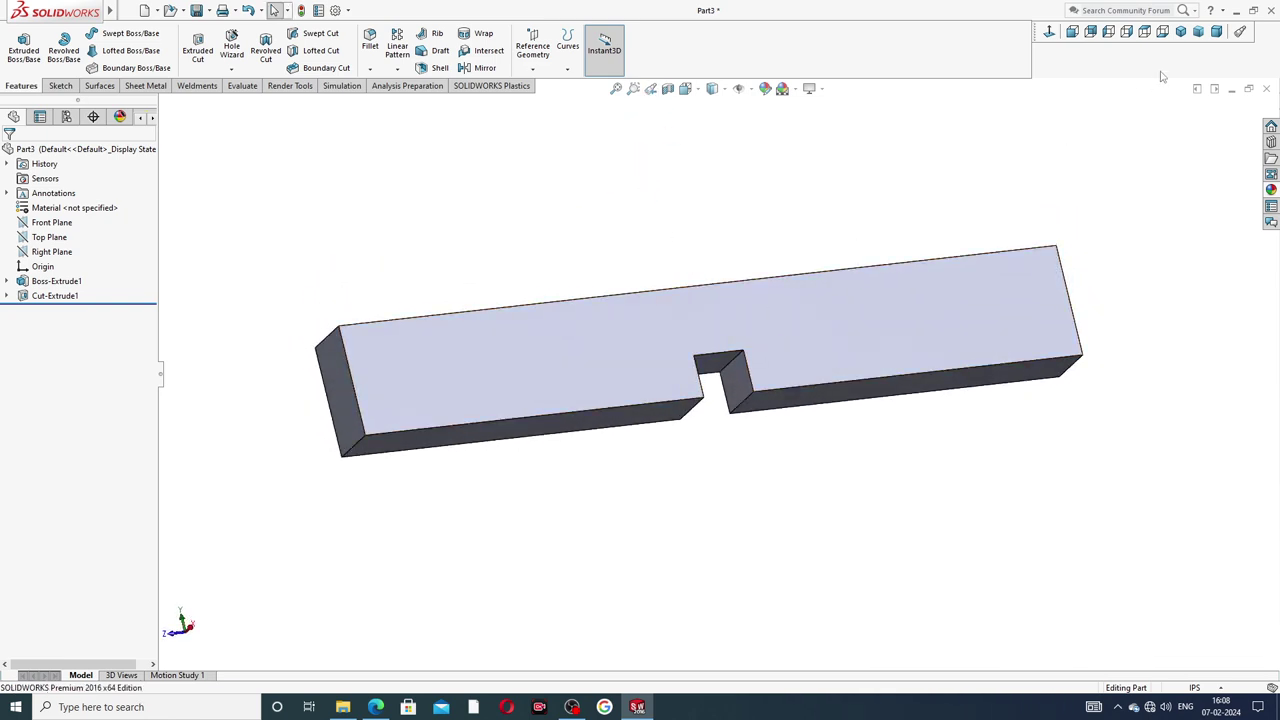
# Switch to isometric view and apply polished brass from Metal > Brass to the part.
pyautogui.hotkey('ctrl', '7')
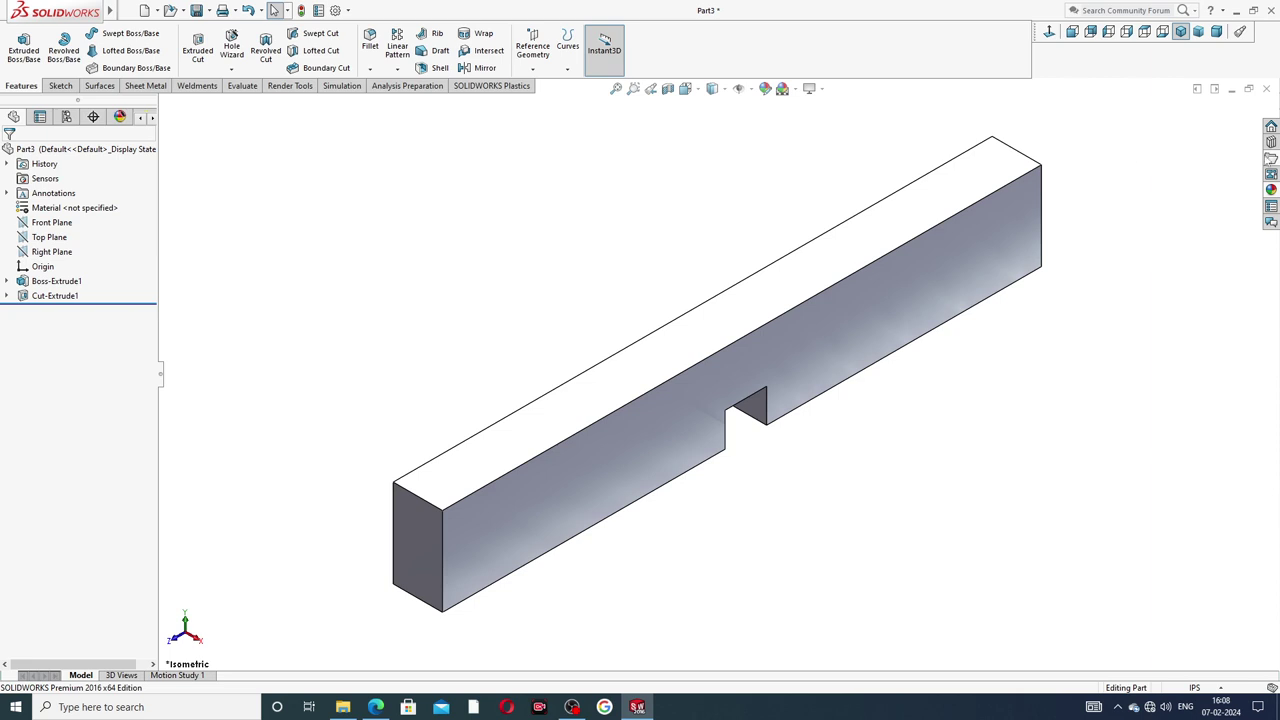
pyautogui.click(1270, 189)
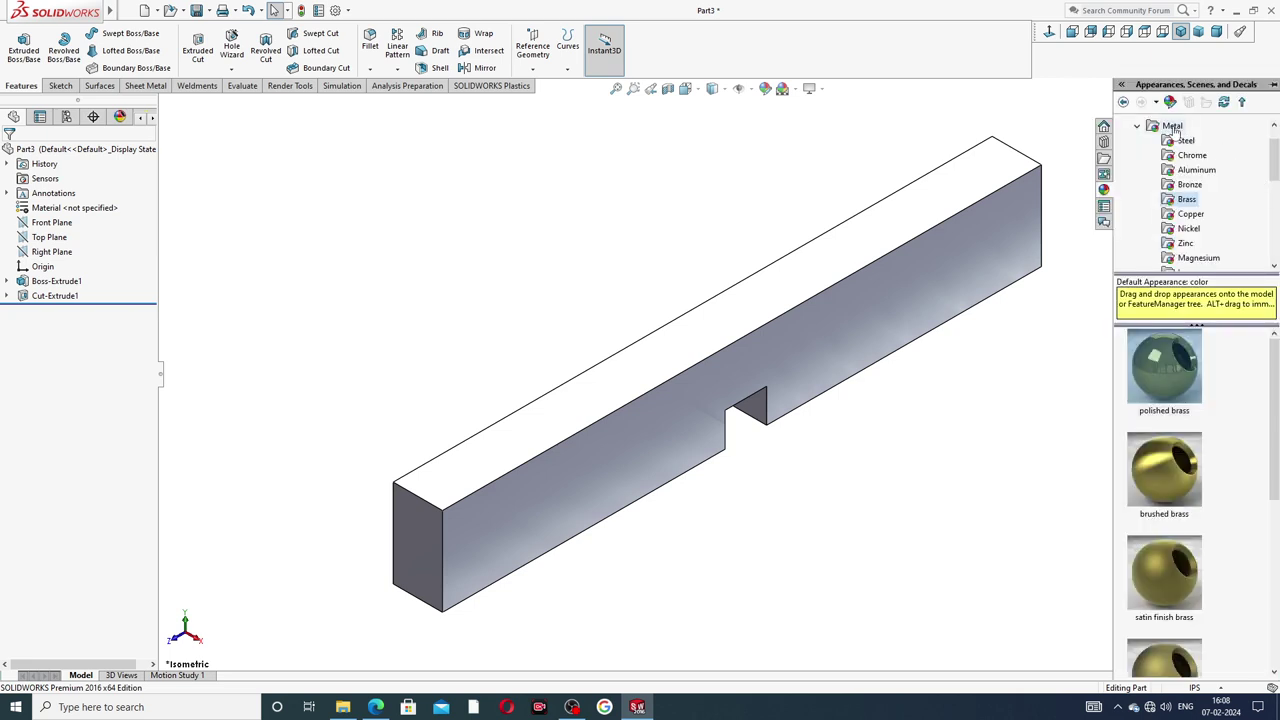
pyautogui.scroll(1, 1220, 160)
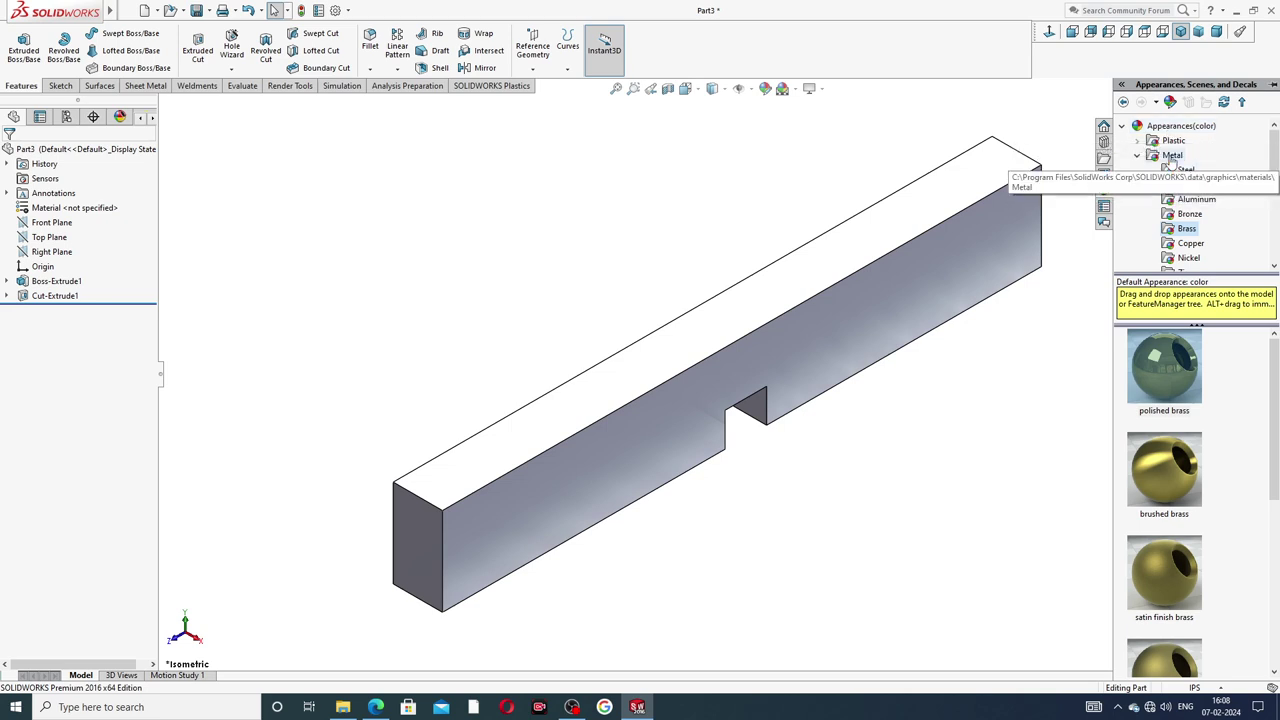
pyautogui.click(1187, 229)
pyautogui.moveTo(1178, 380); pyautogui.dragTo(1024, 401)
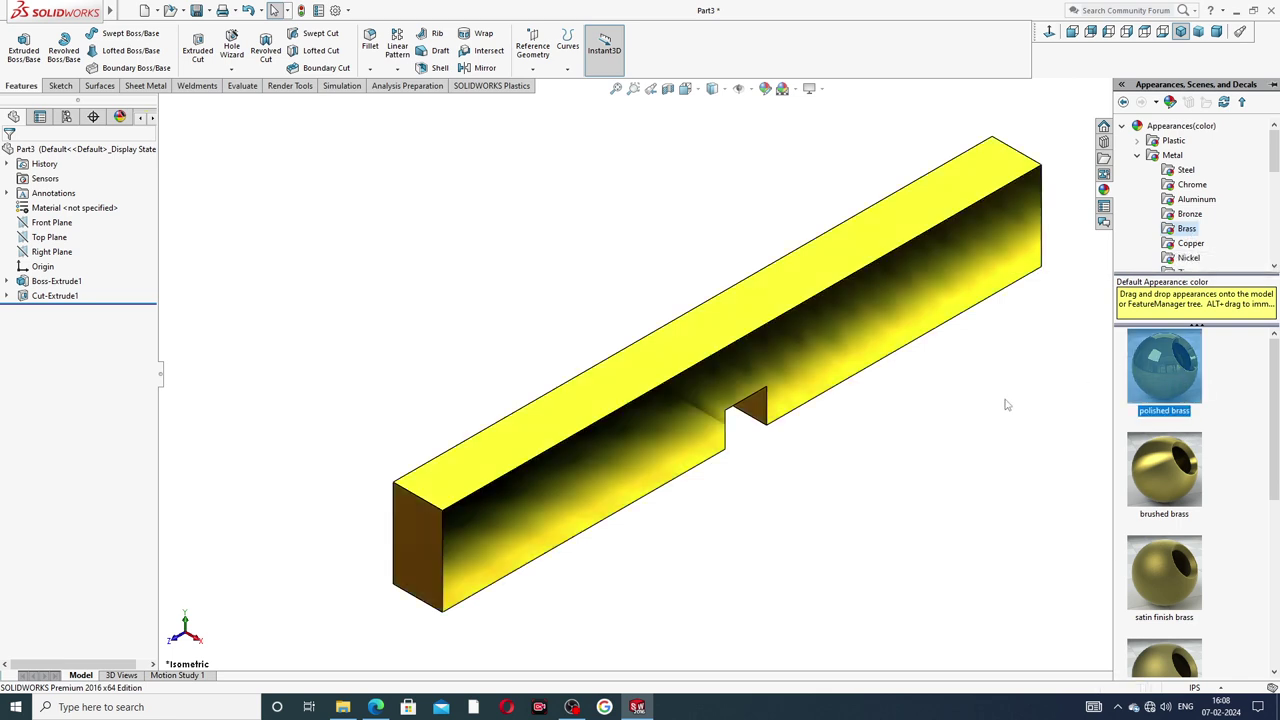